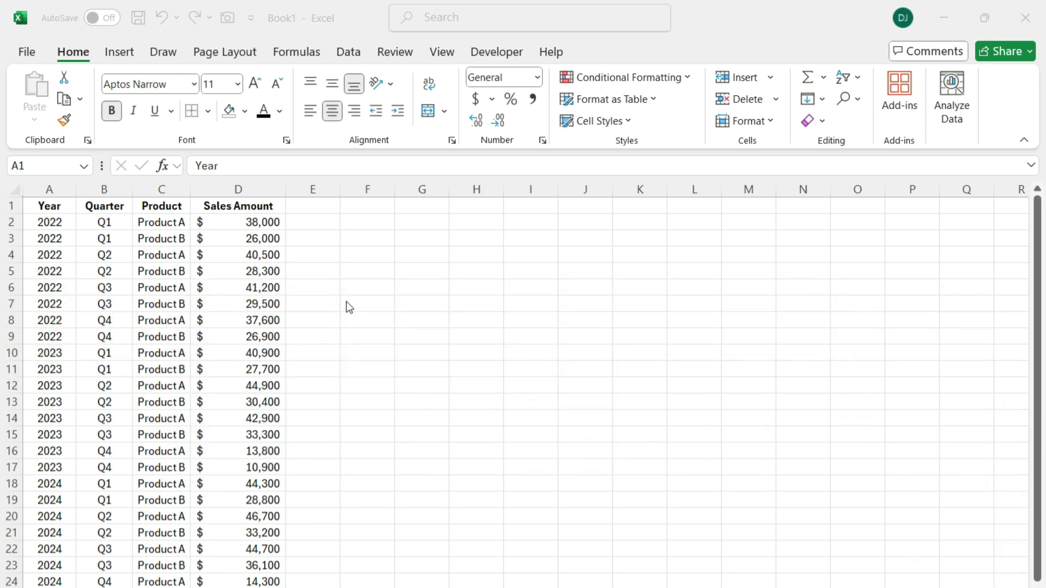
Convert the sales range $A$1:$D$25, with headers, into a table and load it into Power Query.
left_click(259, 289)
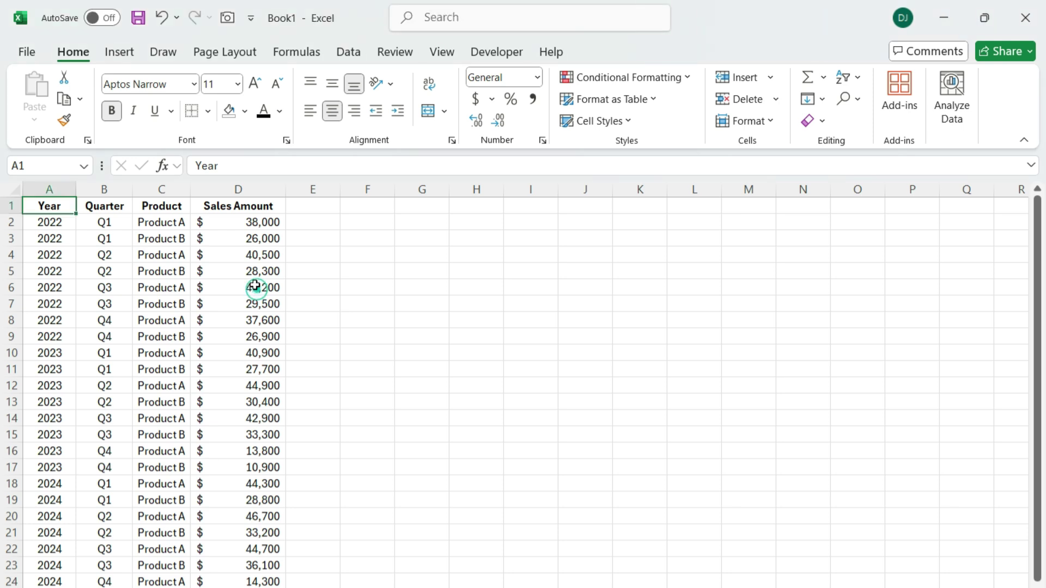
left_click(357, 56)
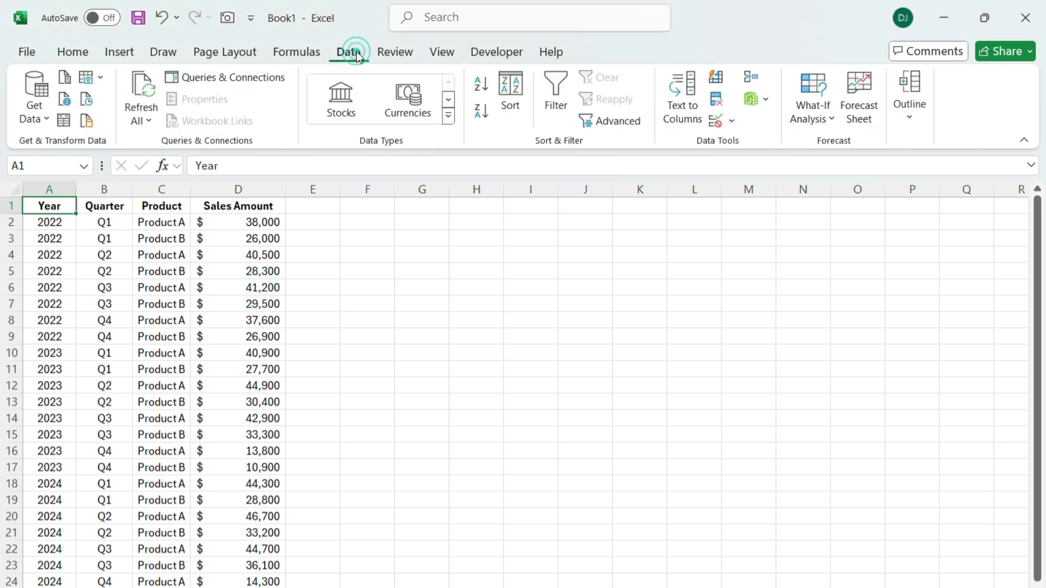
left_click(68, 120)
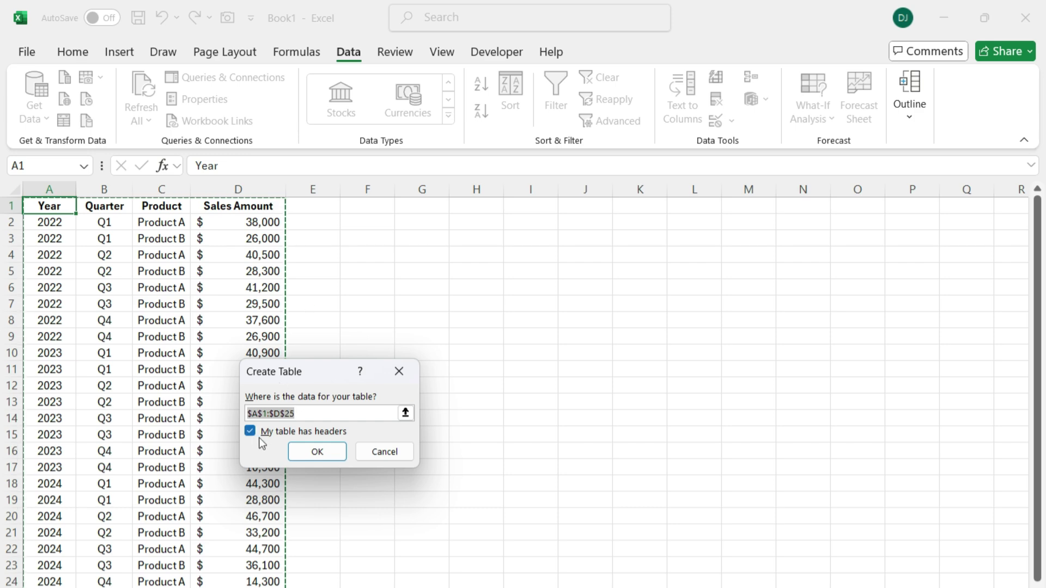
left_click(317, 452)
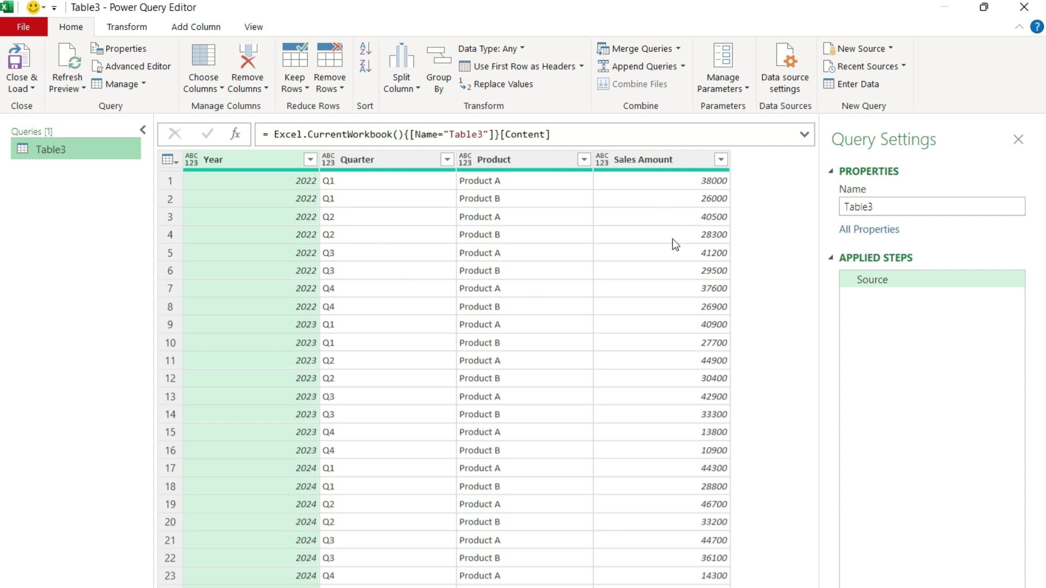
Rename the Table3 query to Data.
double_click(79, 147)
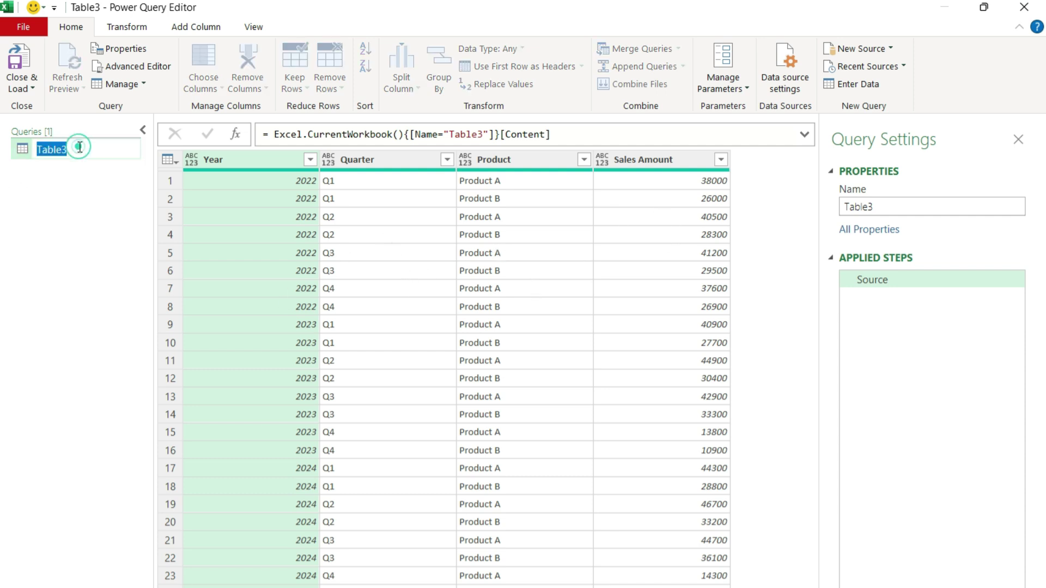
type("Data")
key("Return")
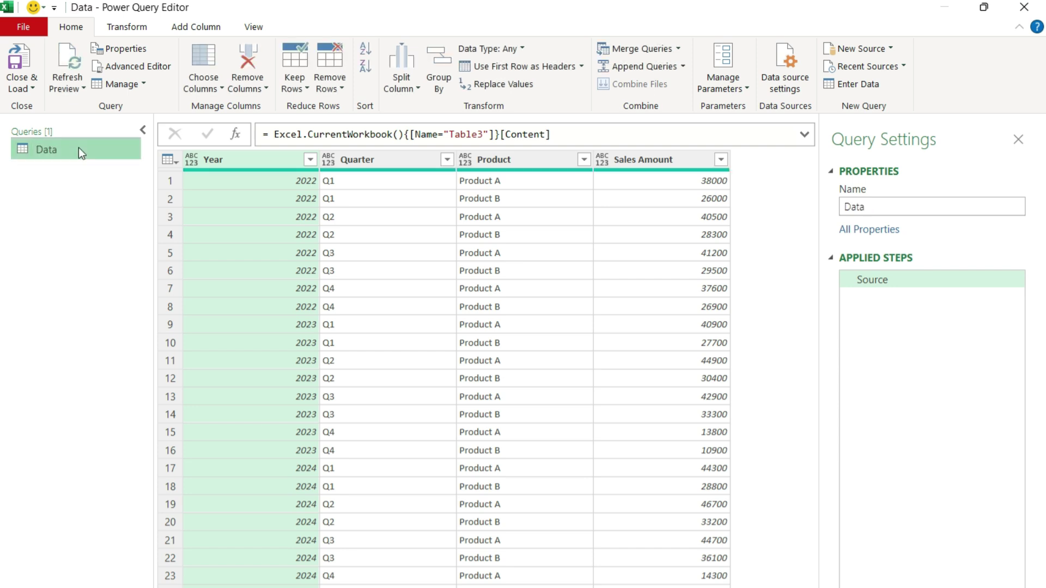
Duplicate the Data query and rename the copy to PriorPeriod.
right_click(79, 149)
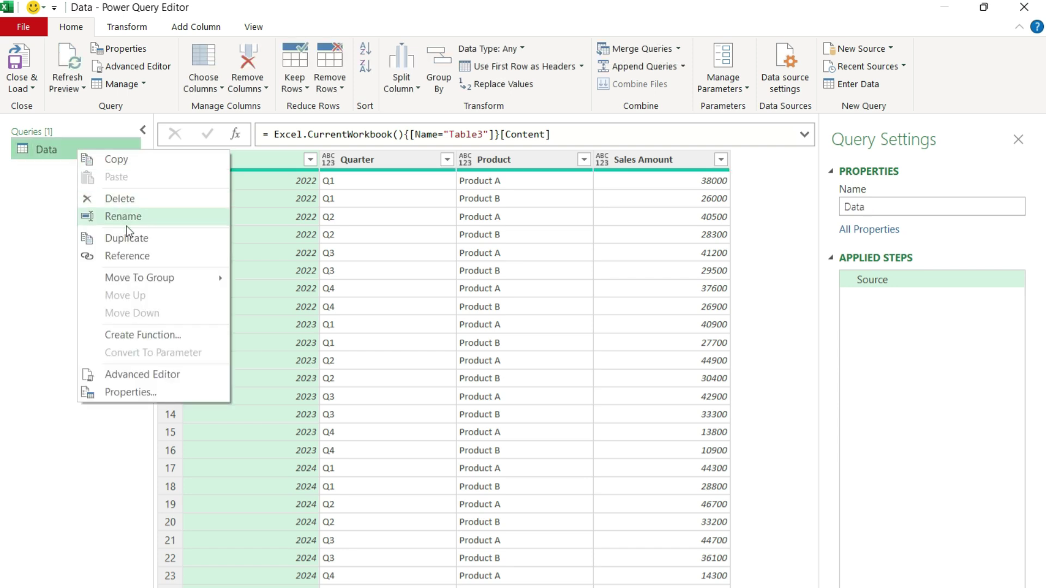
left_click(129, 234)
right_click(63, 169)
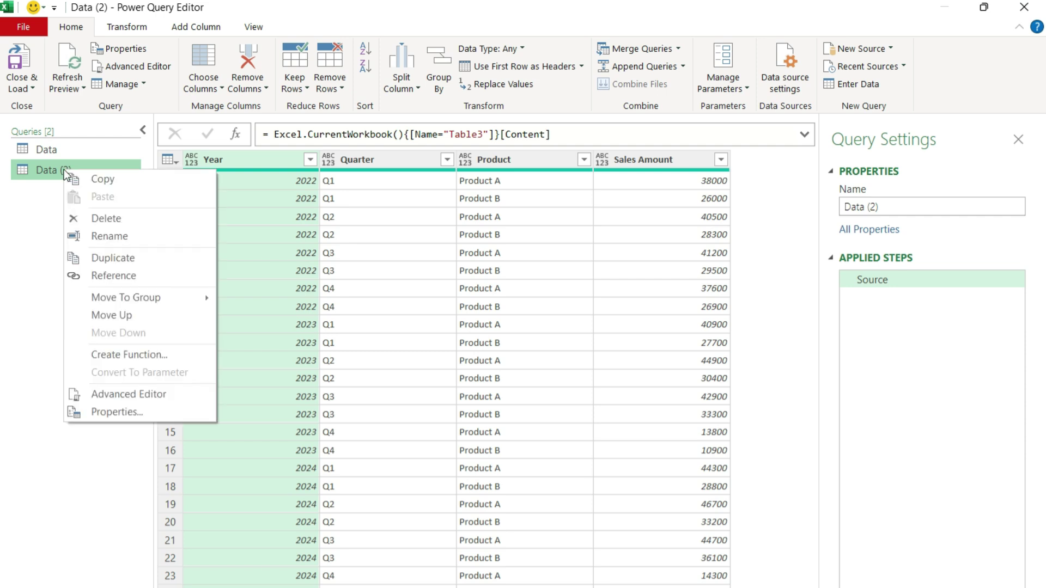
left_click(113, 244)
type("PriorPeriod")
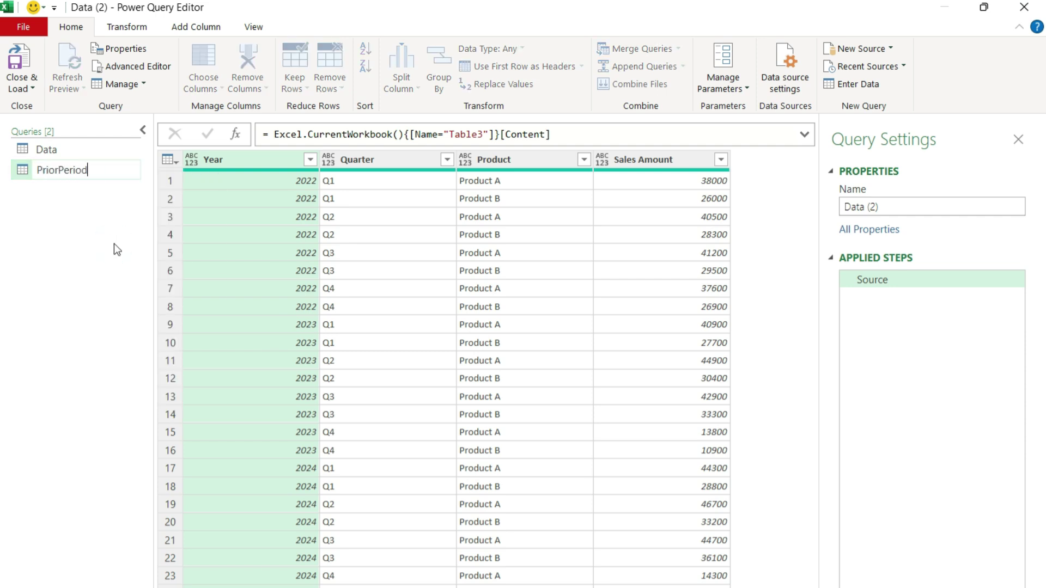
key("Return")
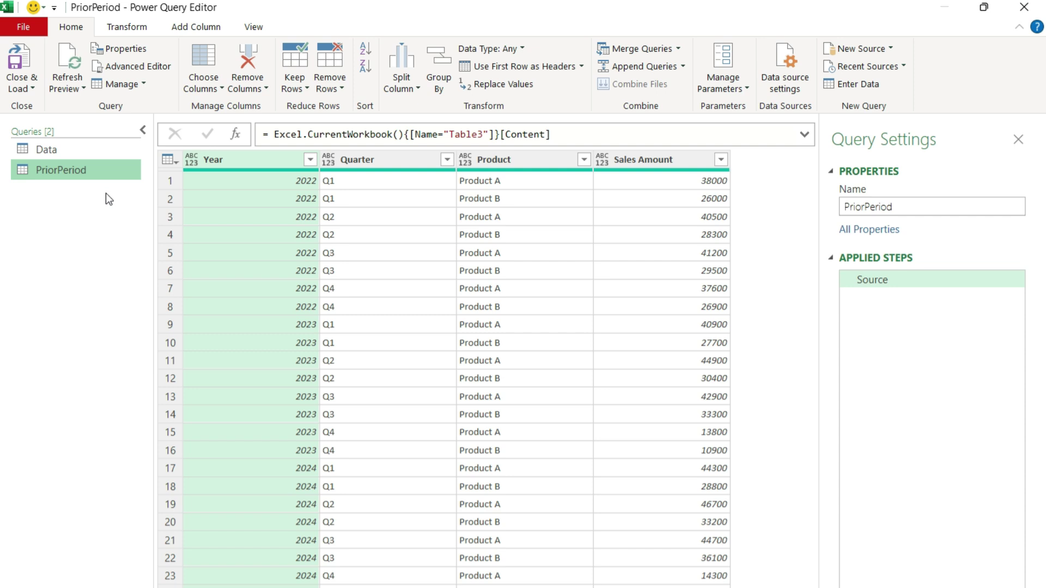
In the Data query, add a custom column named Previous Year with formula [Year]-1.
left_click(77, 152)
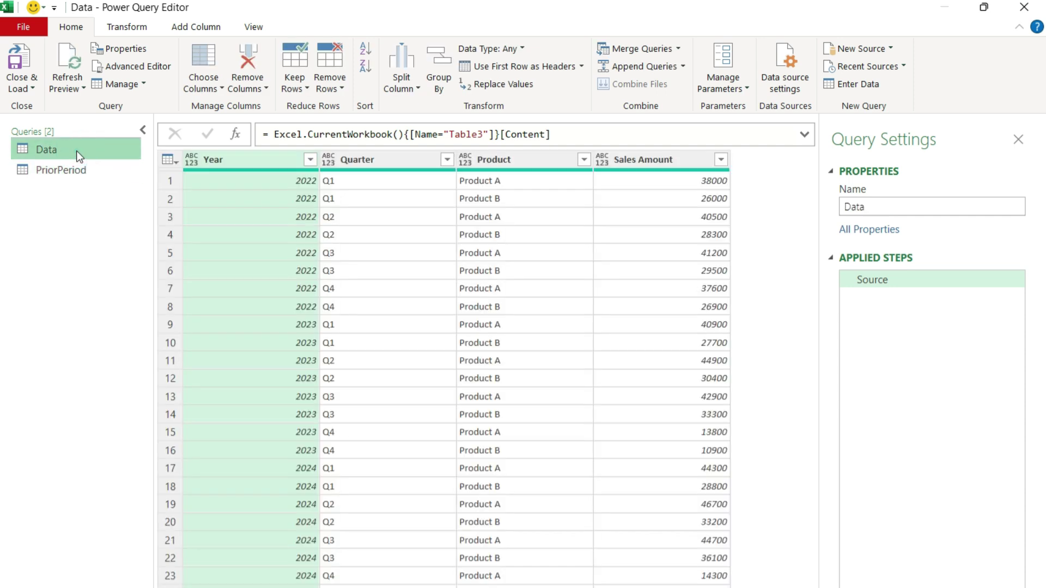
left_click(206, 27)
left_click(83, 72)
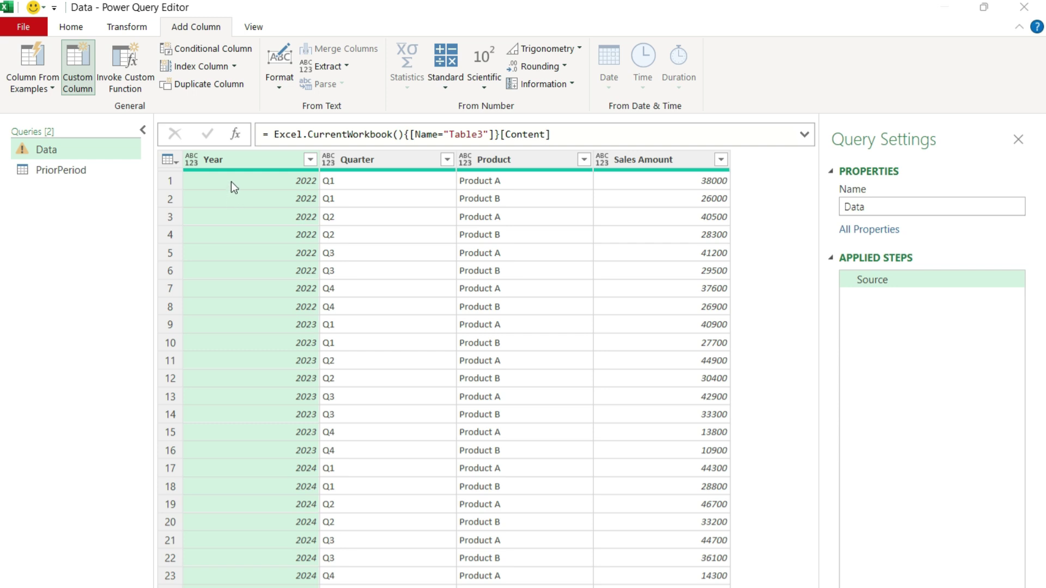
double_click(306, 242)
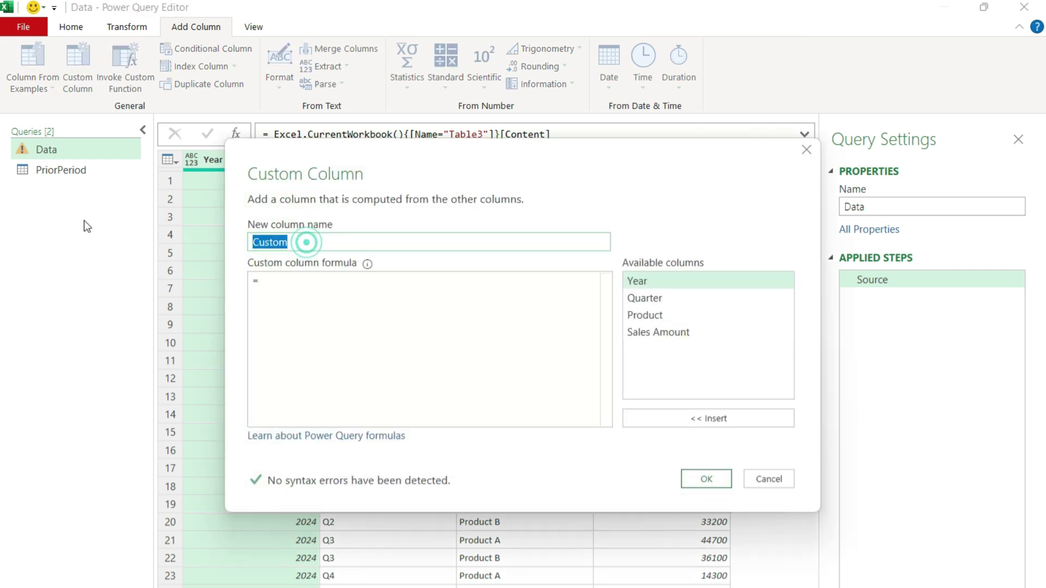
type("Previous Year")
left_click(344, 288)
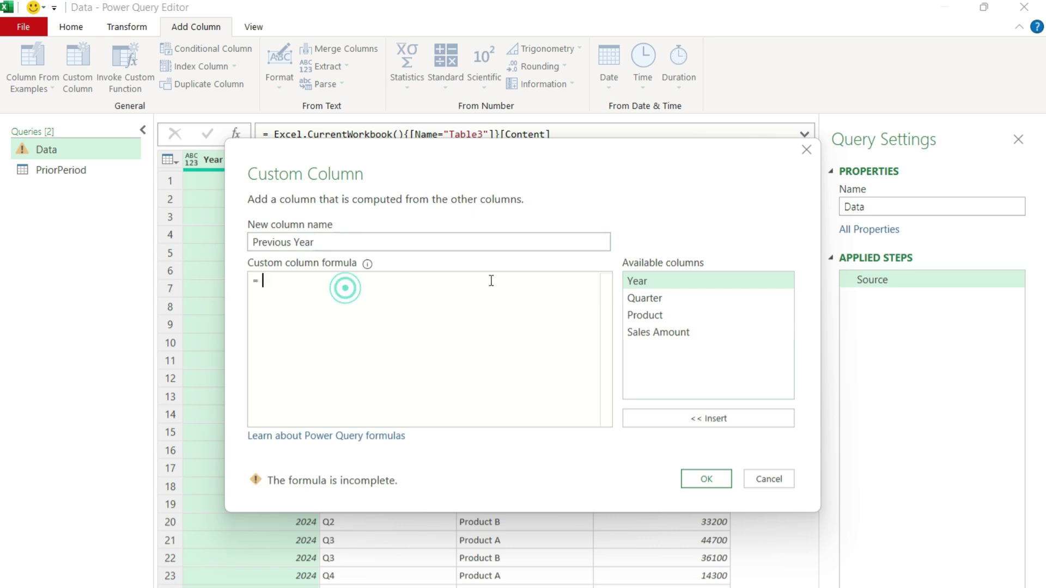
double_click(682, 281)
type("-1")
left_click(708, 478)
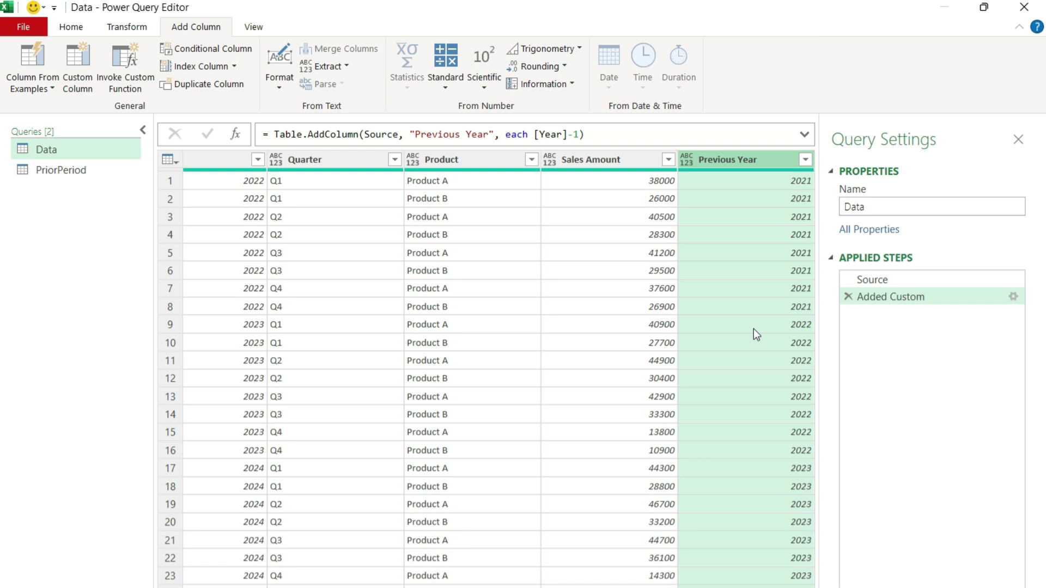
left_click(65, 28)
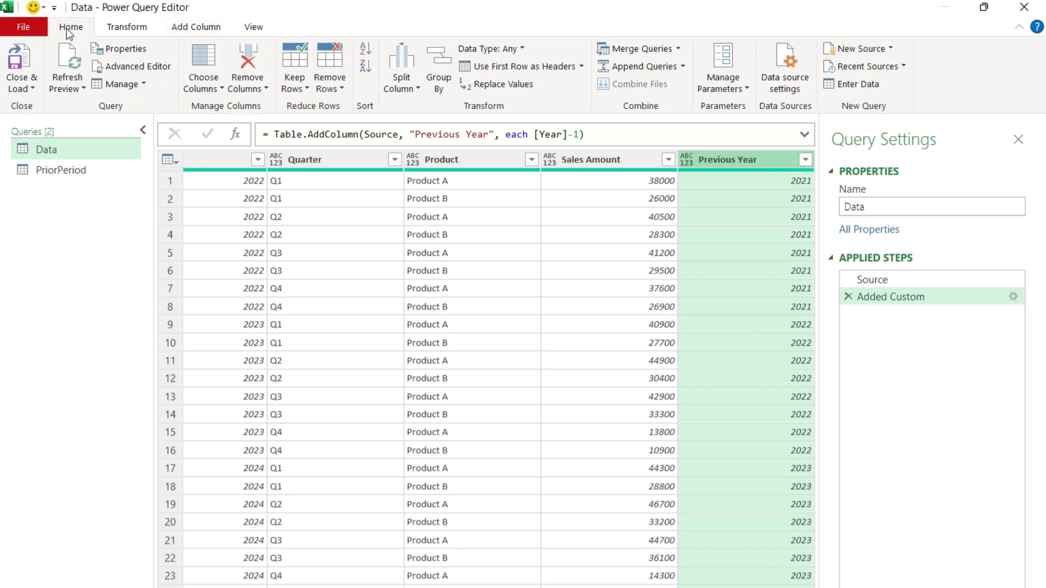
Start a merge with PriorPeriod, matching on Data's Previous Year, Quarter and Product columns.
left_click(614, 49)
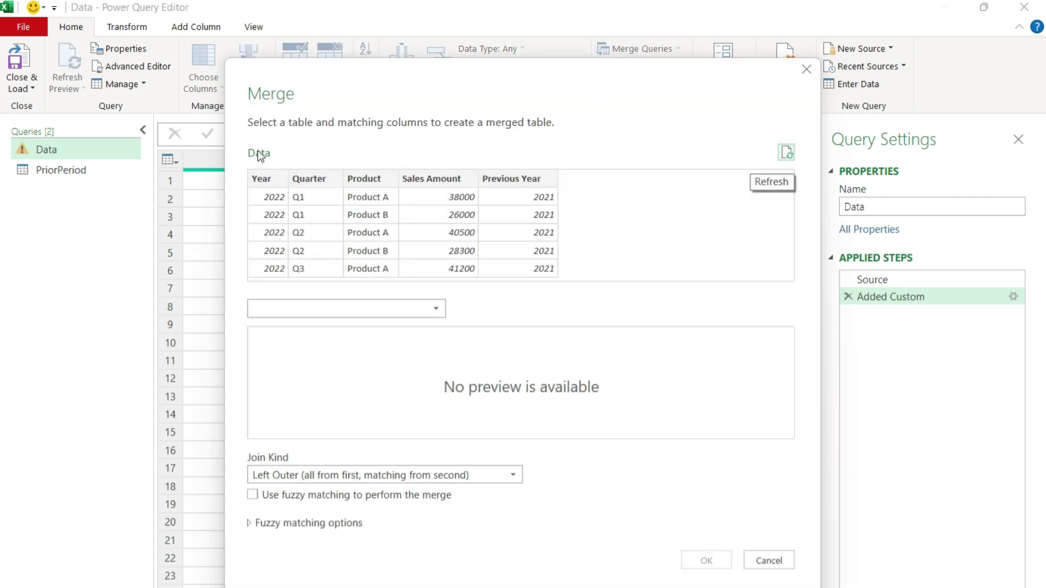
left_click(441, 312)
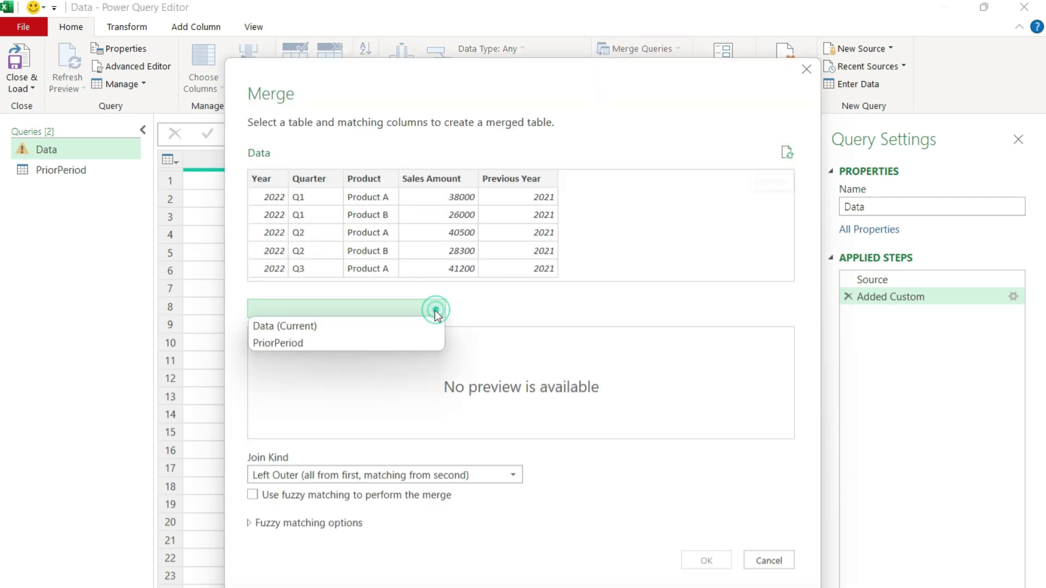
left_click(331, 337)
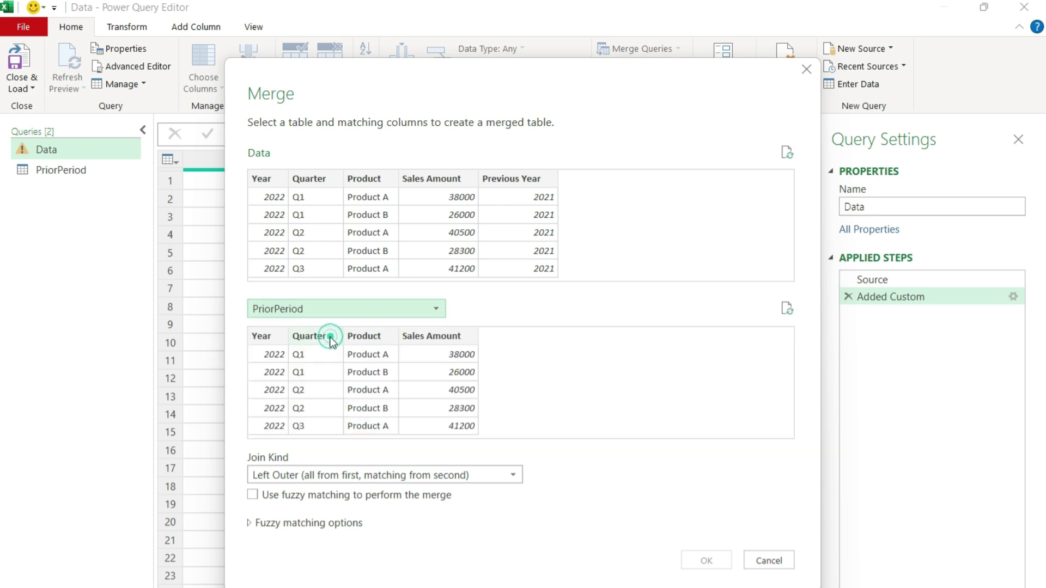
left_click(514, 179)
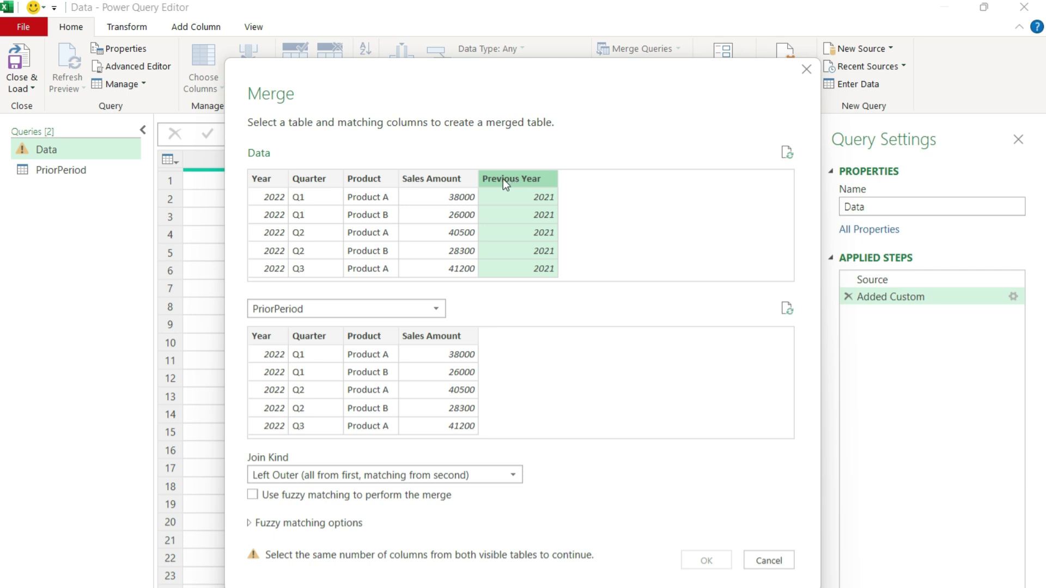
left_click(317, 177, "ctrl")
left_click(364, 178, "ctrl")
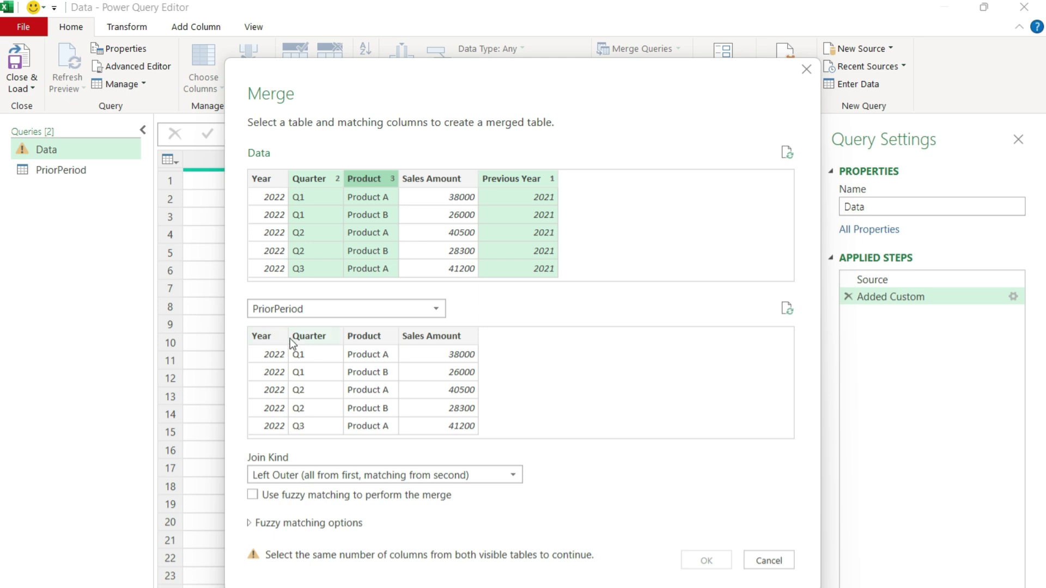
Match PriorPeriod's Year, Quarter and Product columns, keeping the Left Outer join.
left_click(270, 336)
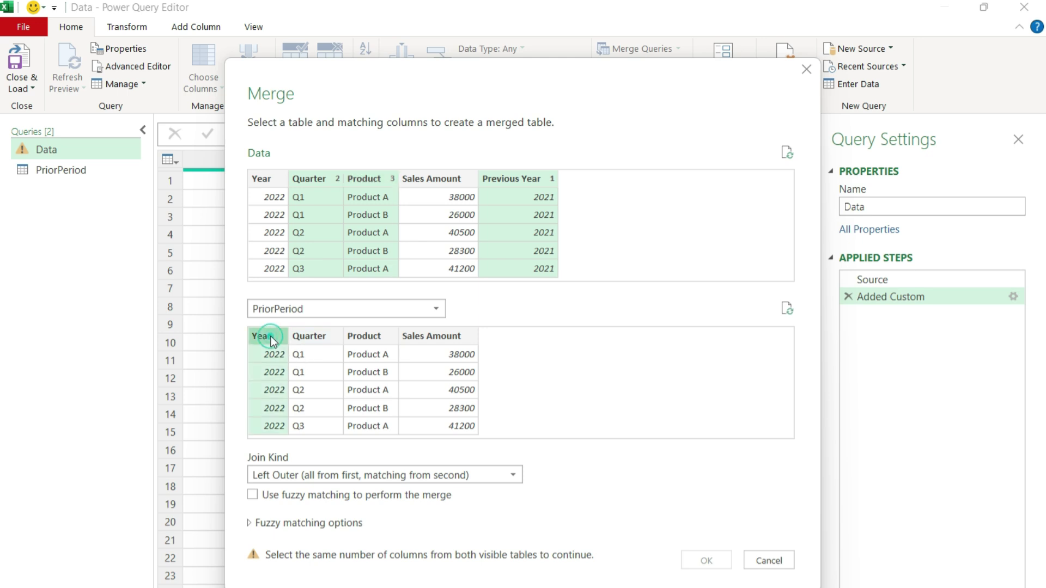
left_click(315, 335, "ctrl")
left_click(359, 336, "ctrl")
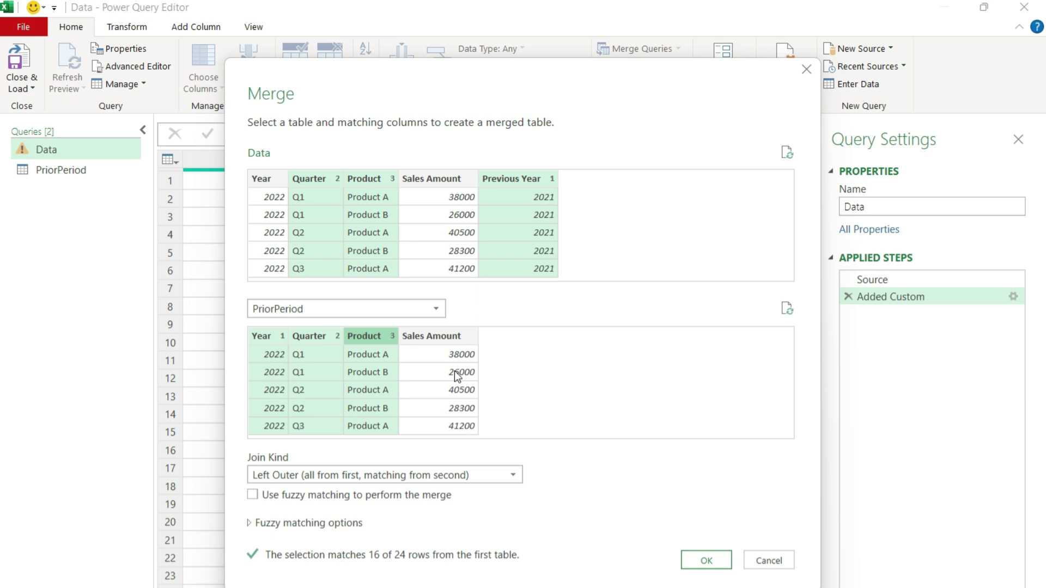
left_click(418, 383)
Reselect PriorPeriod's match columns in order as Year, Quarter, Product, then confirm the merge.
left_click(322, 336)
key("shift+Right")
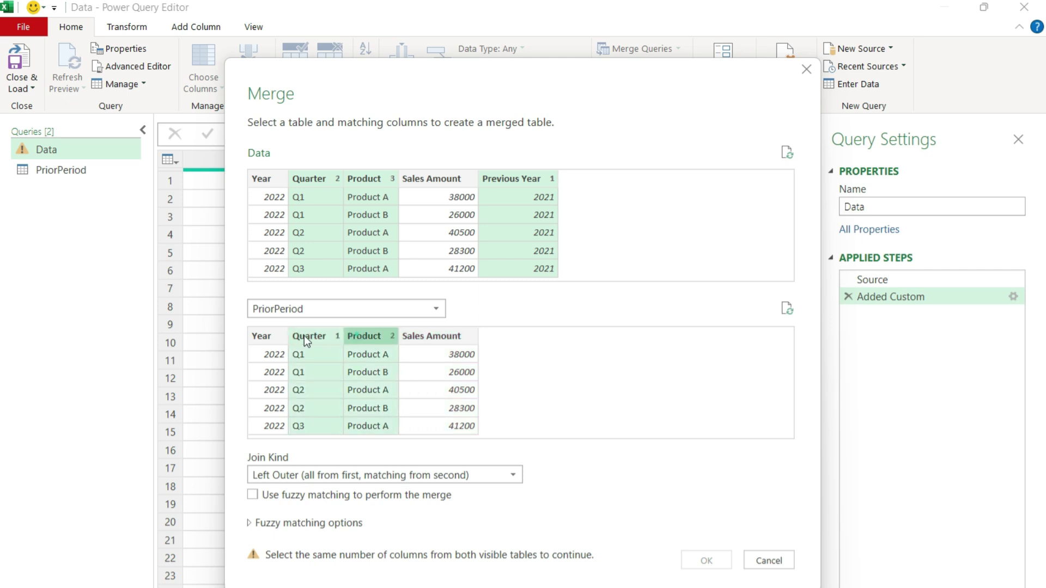
left_click(270, 336, "ctrl")
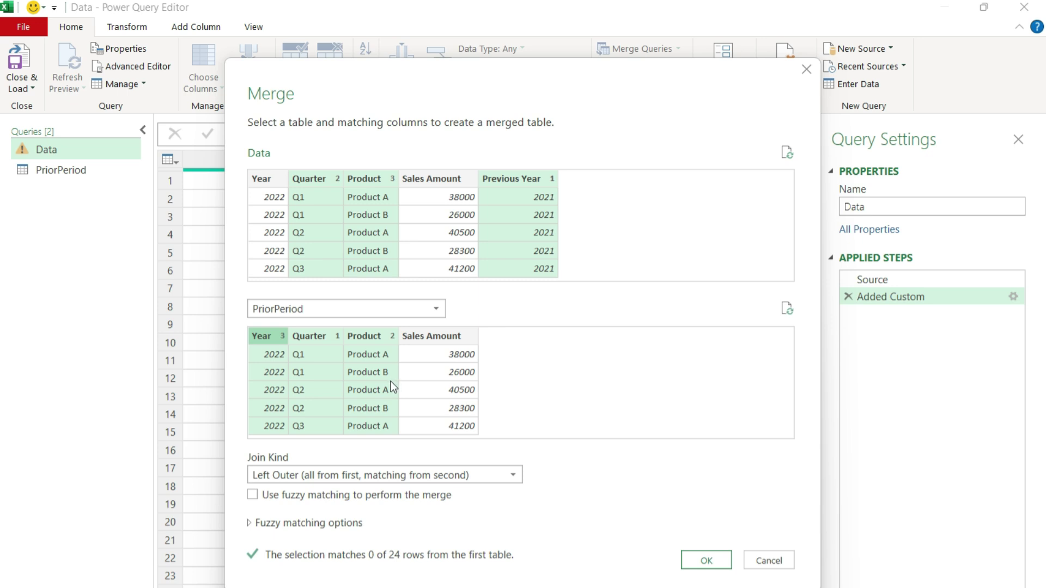
left_click(449, 381)
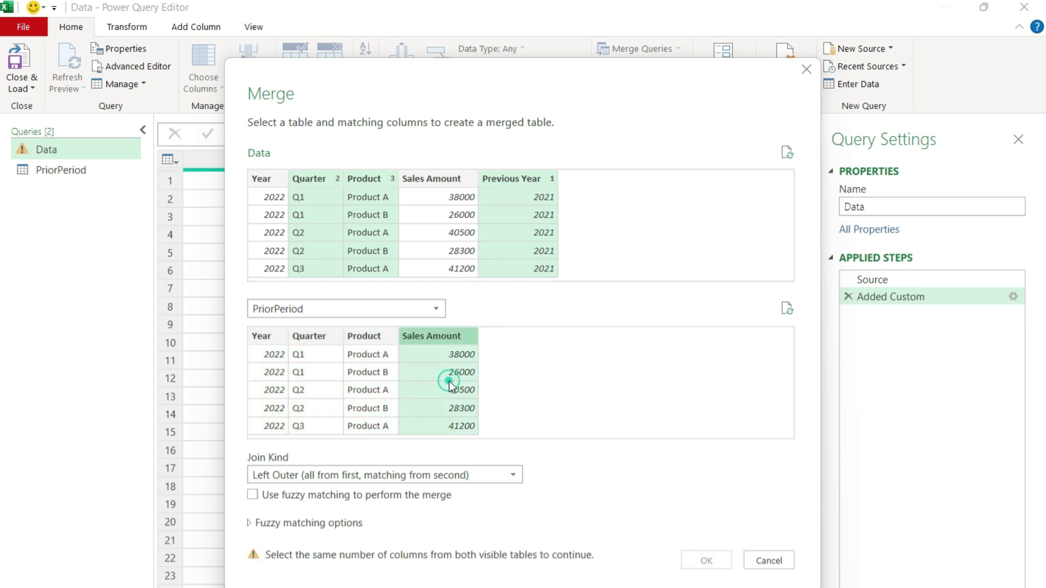
left_click(268, 337)
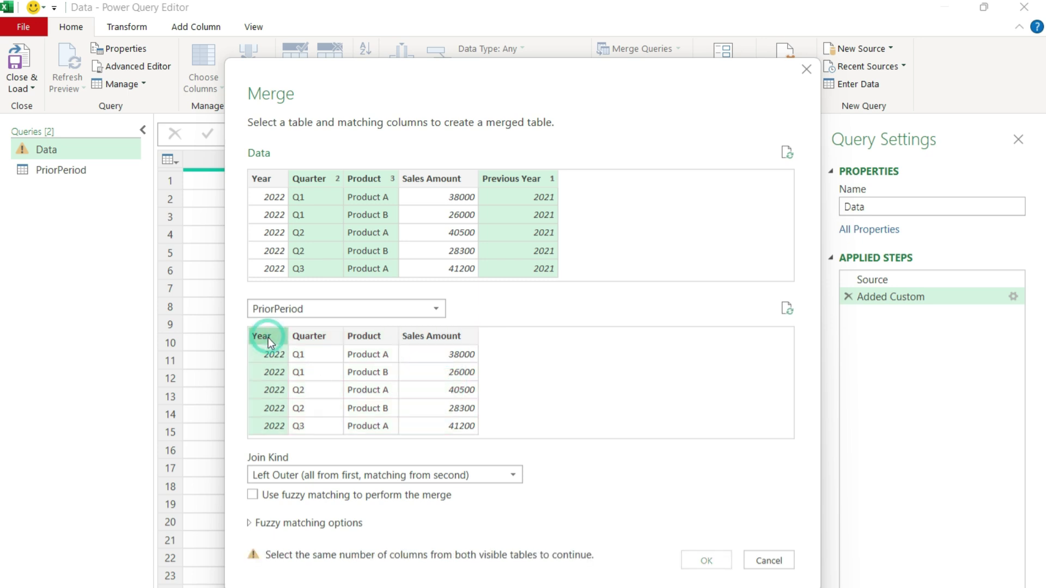
left_click(316, 336, "ctrl")
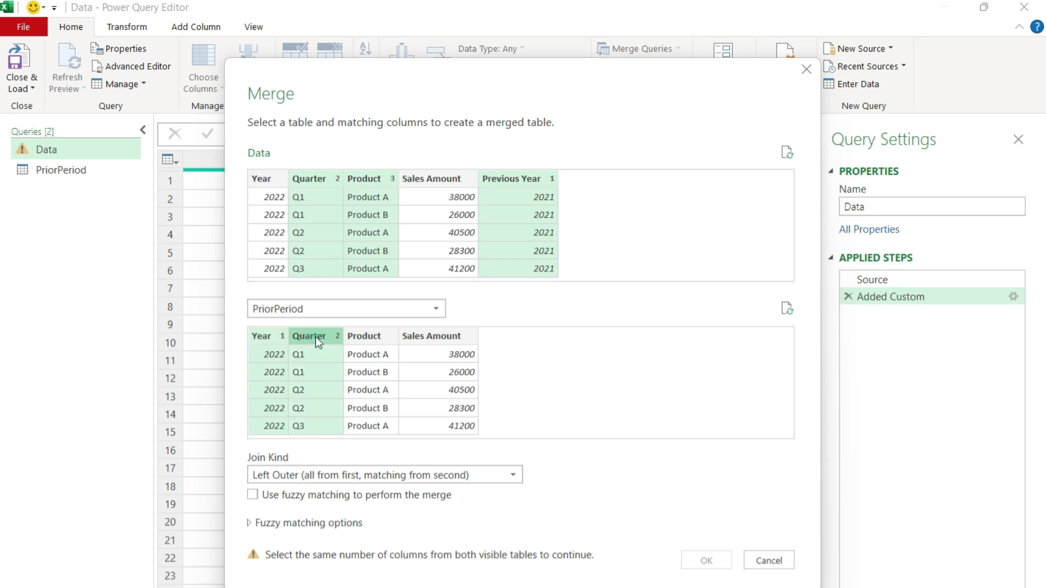
left_click(361, 338, "ctrl")
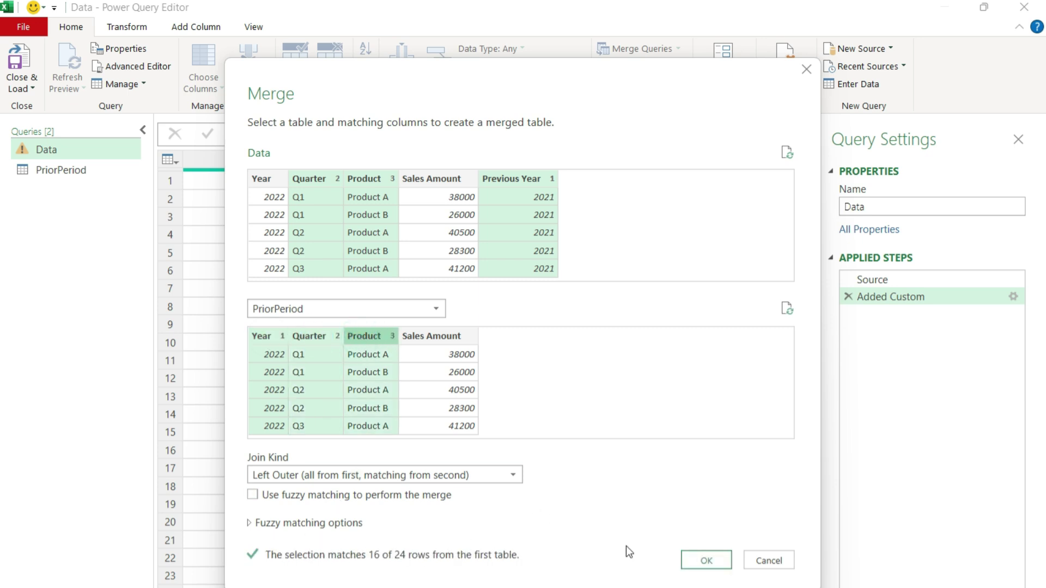
left_click(704, 560)
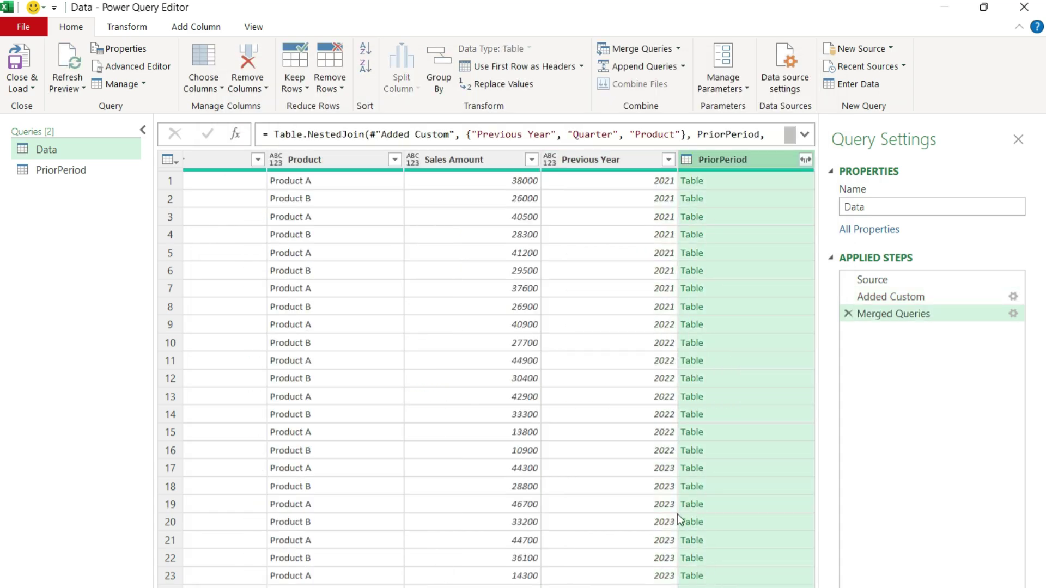
Expand the PriorPeriod column to Sales Amount only, excluding Year, Quarter and Product.
left_click(806, 161)
left_click(556, 246)
left_click(555, 264)
left_click(556, 280)
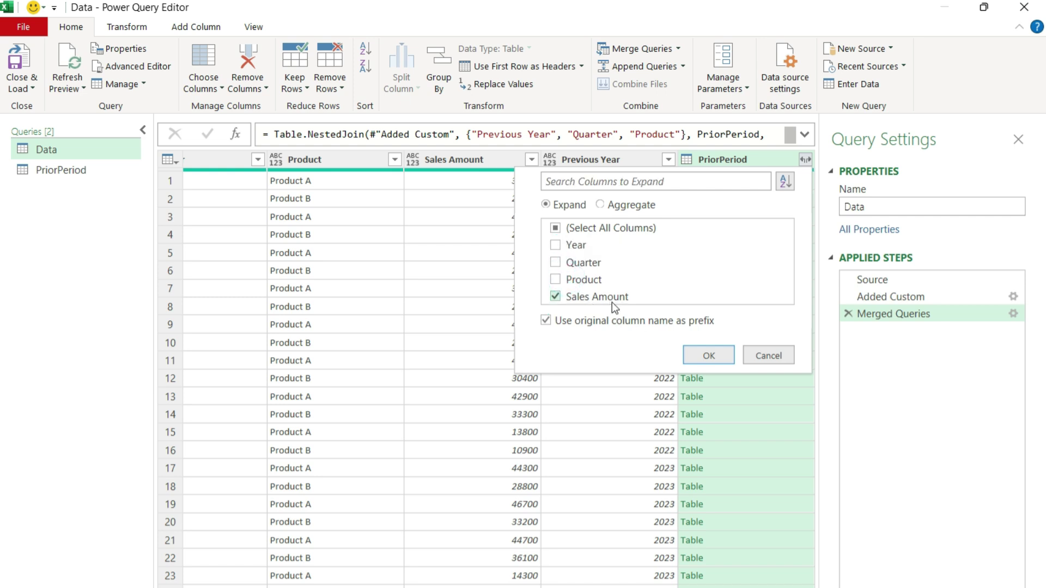
left_click(710, 356)
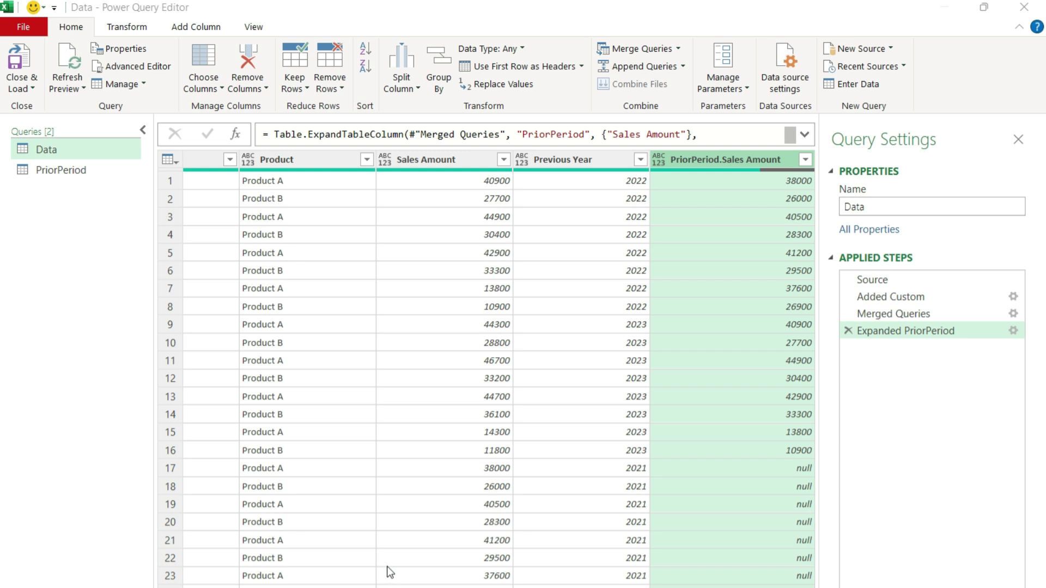
Add a Growth Rate custom column with formula [Sales Amount]/[PriorPeriod.Sales Amount]-1.
left_click(198, 29)
left_click(85, 60)
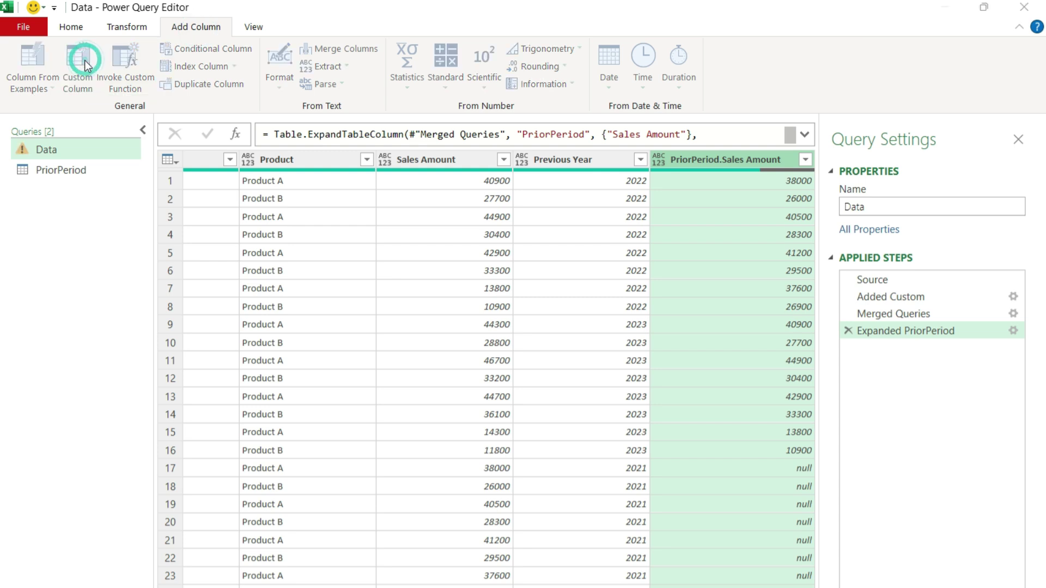
double_click(311, 241)
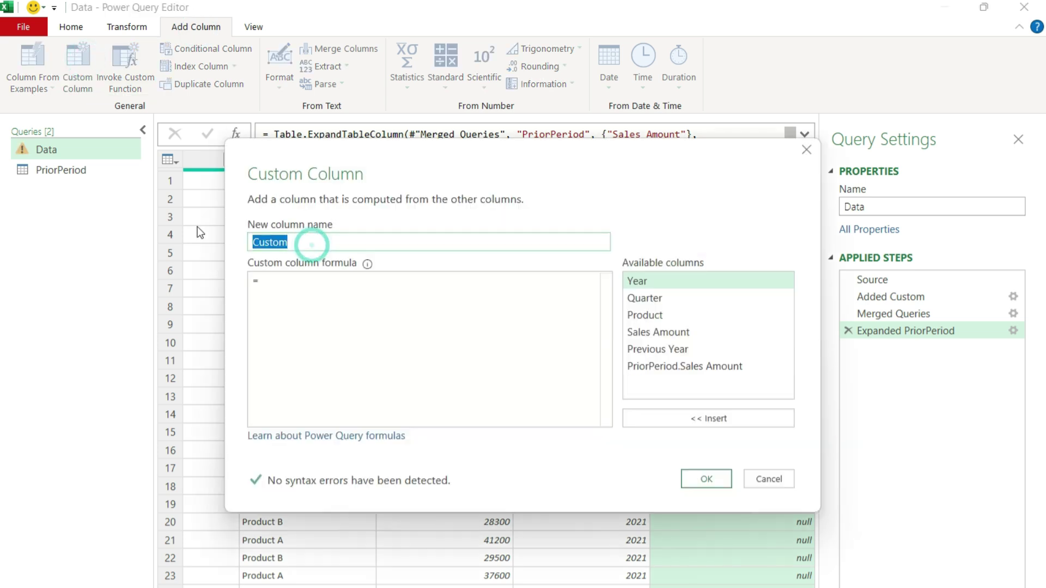
type("Grow")
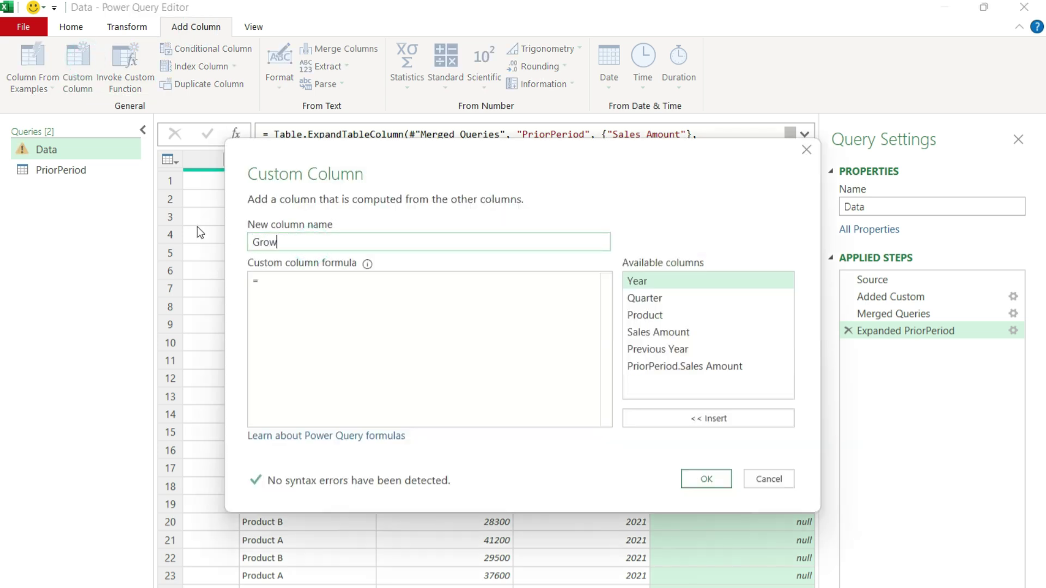
type("th Rate")
left_click(408, 291)
double_click(669, 332)
type("/")
double_click(698, 368)
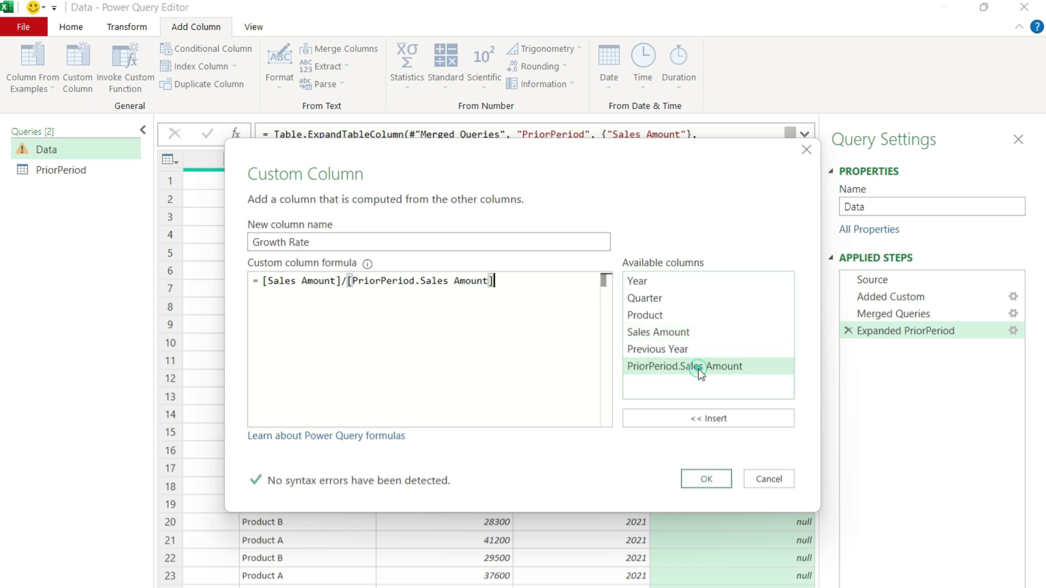
type("-1")
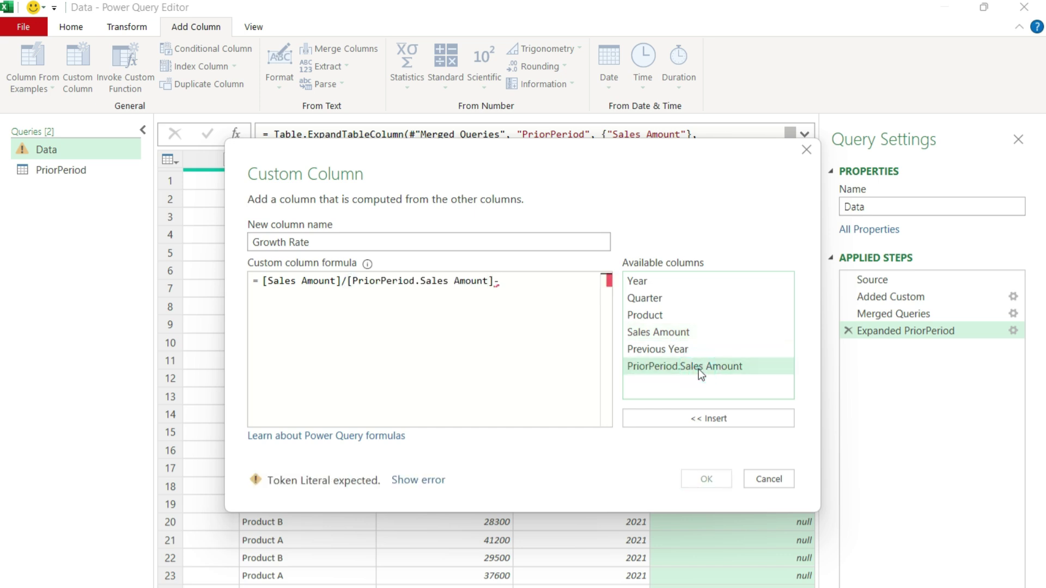
left_click(704, 479)
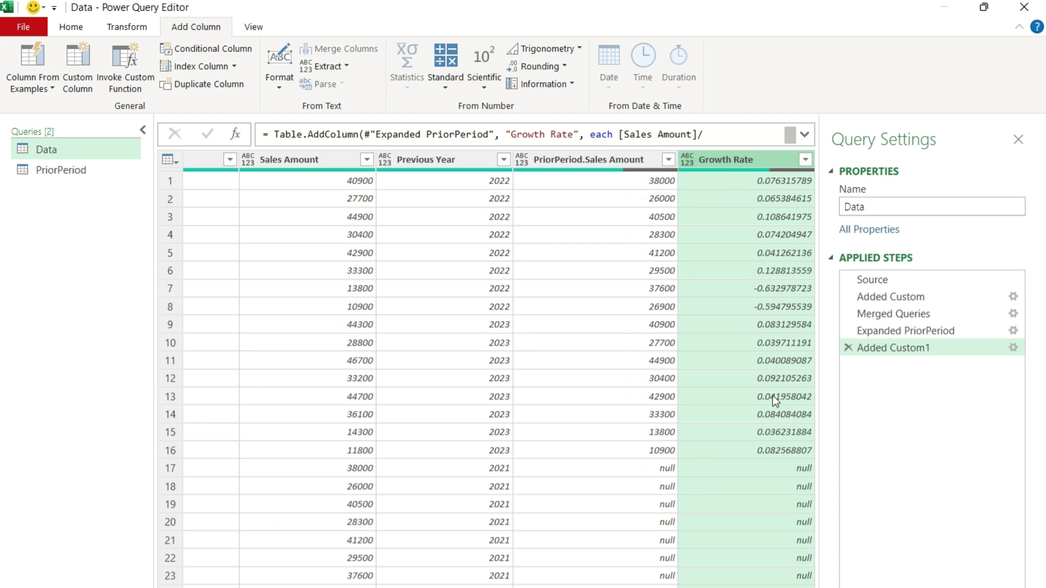
Remove the PriorPeriod.Sales Amount and Previous Year columns, then close and load the queries to Excel.
right_click(612, 166)
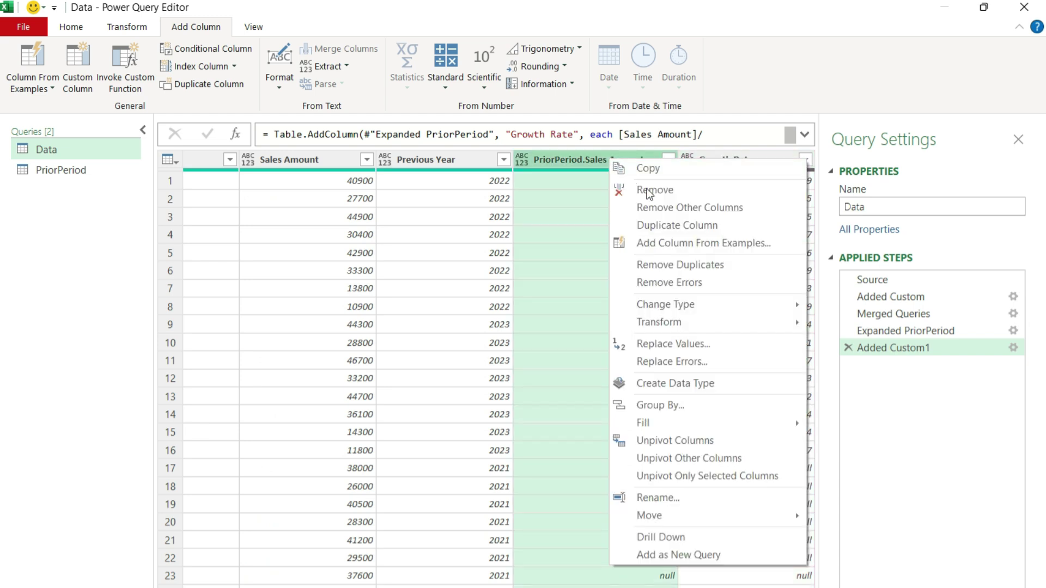
left_click(665, 193)
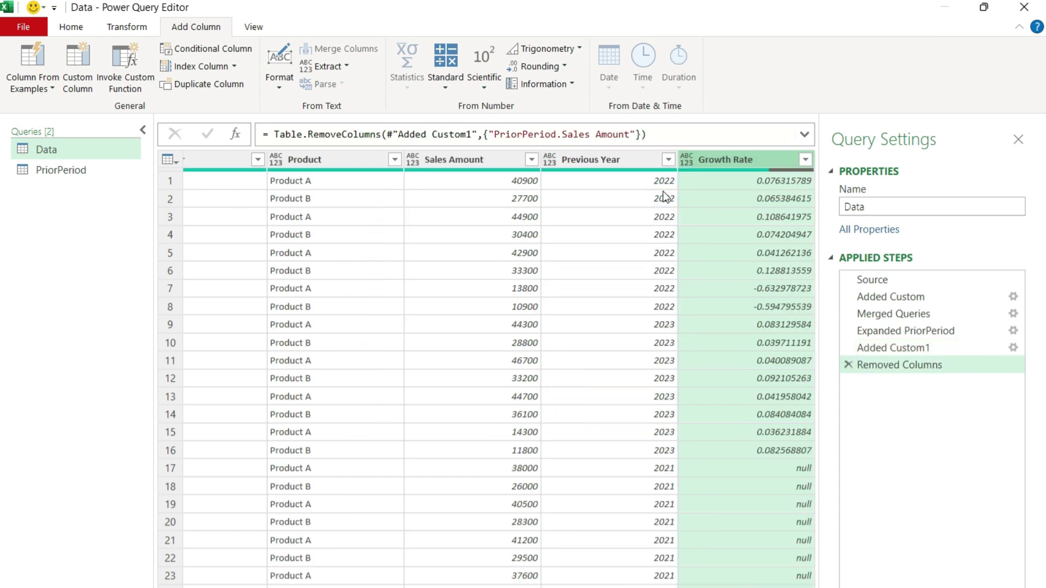
right_click(625, 161)
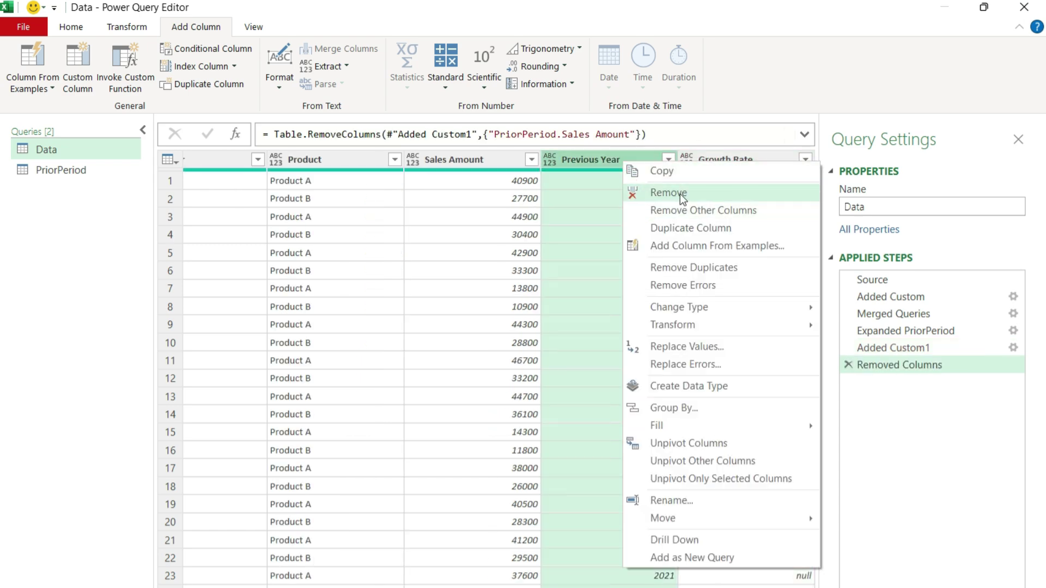
left_click(679, 194)
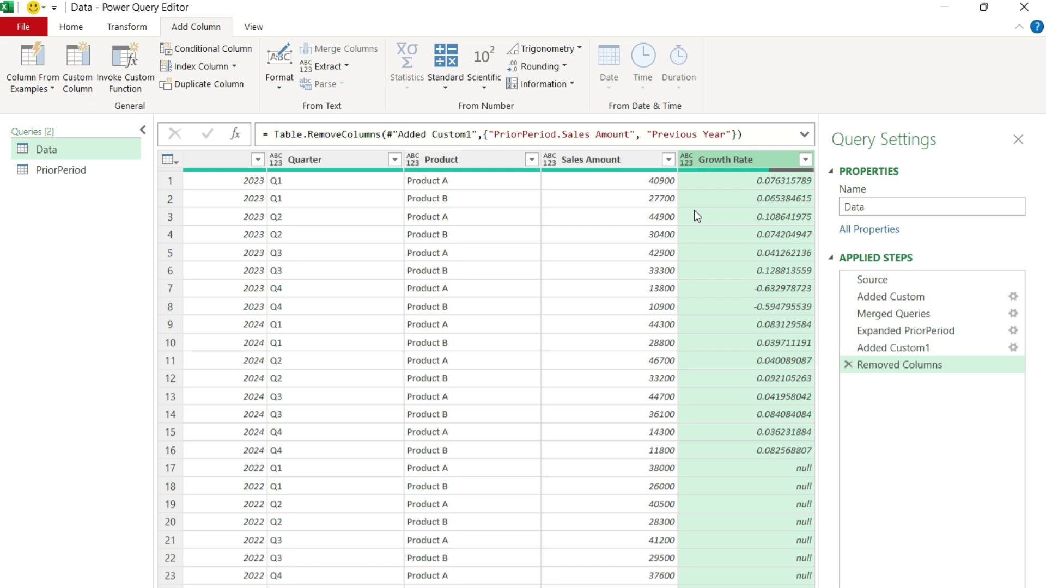
left_click(82, 27)
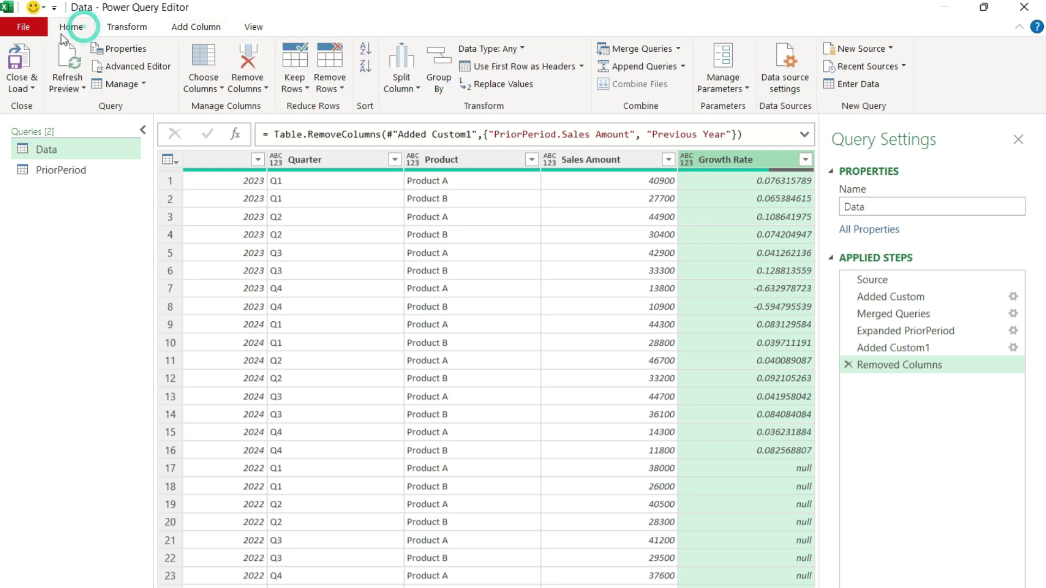
left_click(26, 48)
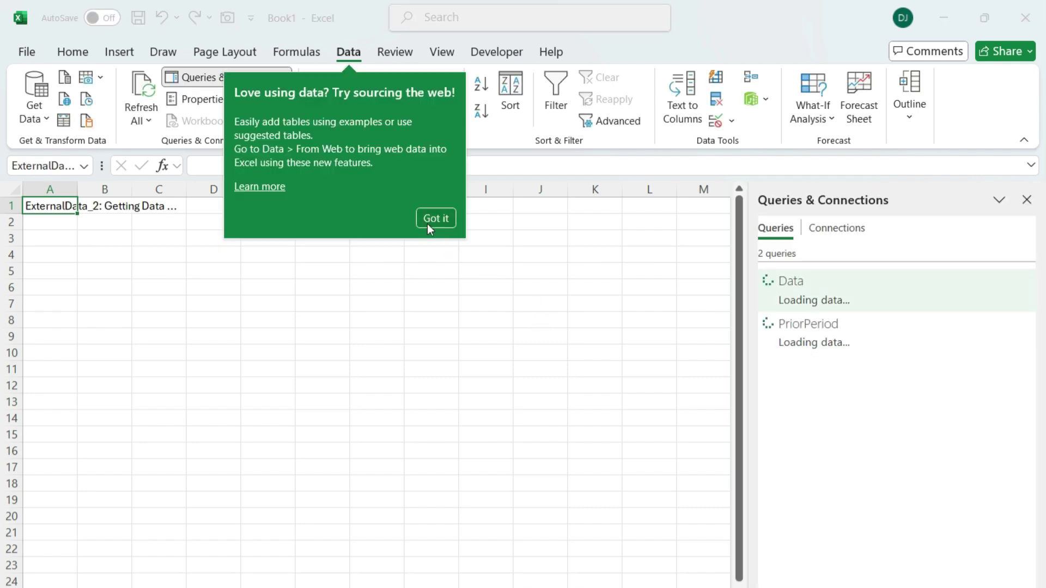
Dismiss the tip and delete the PriorPeriod worksheet, leaving that query connection-only.
left_click(428, 224)
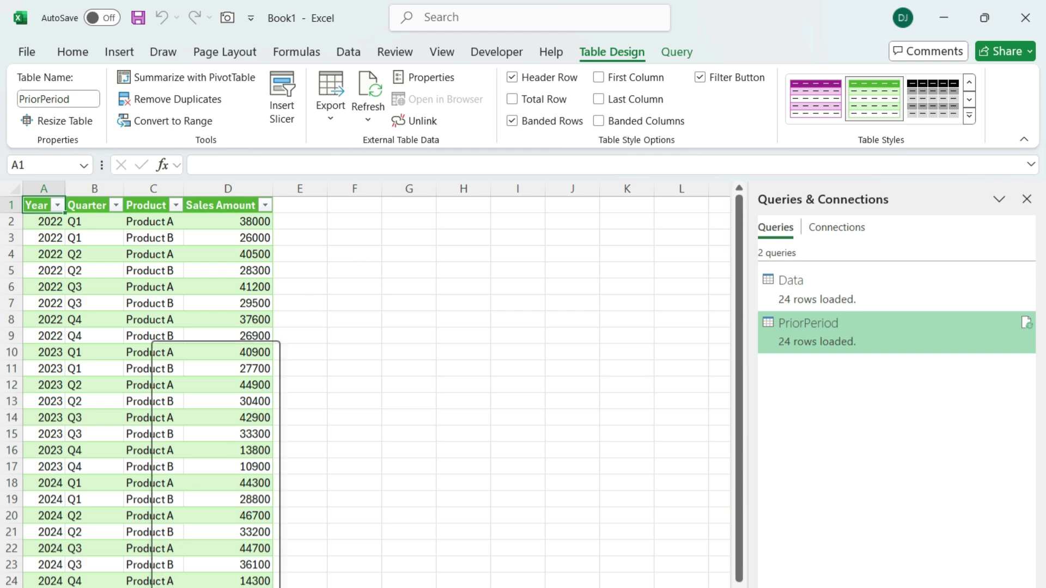
right_click(160, 587)
left_click(205, 373)
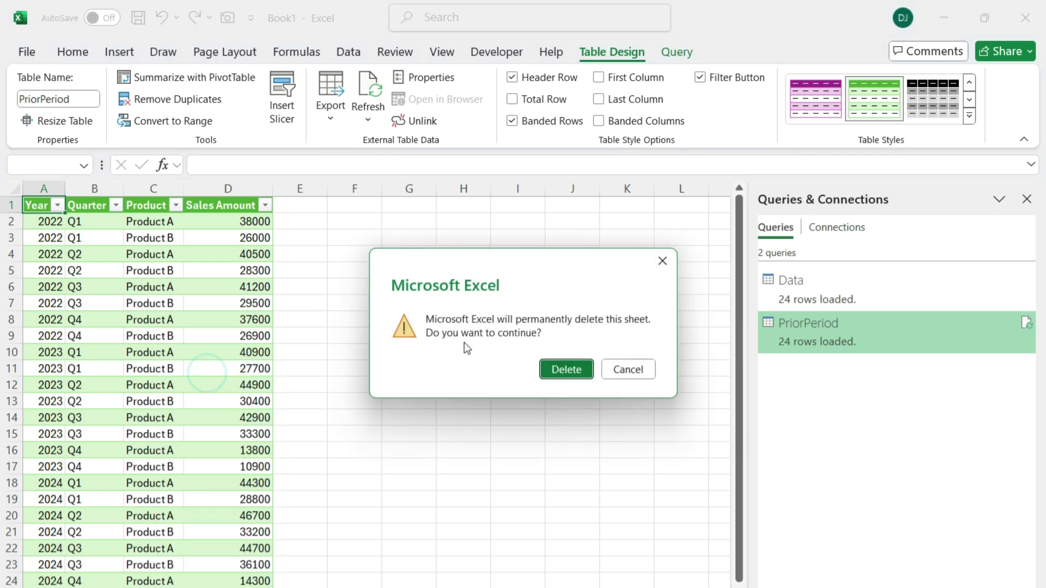
left_click(565, 370)
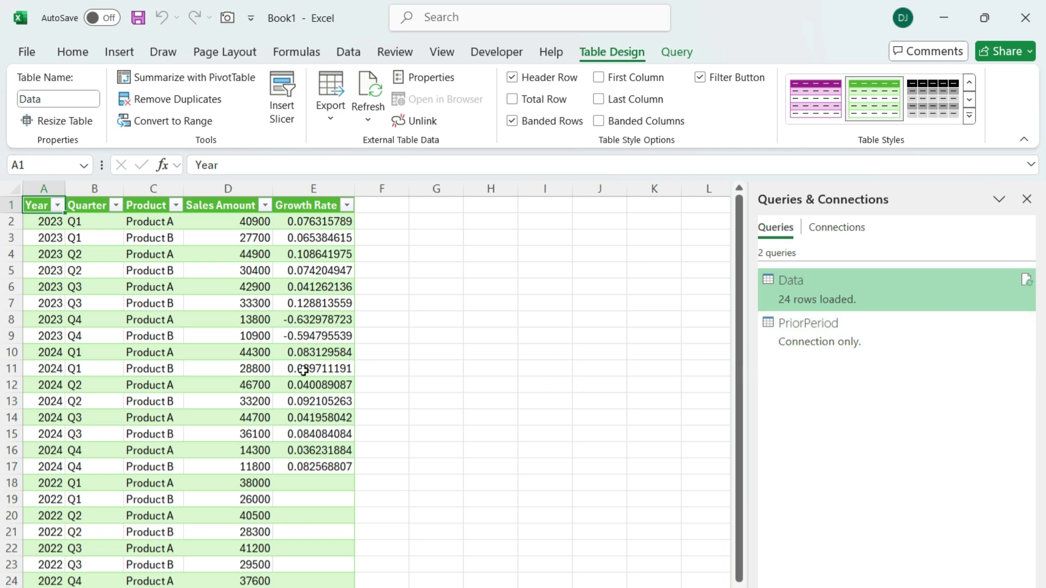
Format Growth Rate column E as centred percentages with two decimal places.
left_click(305, 190)
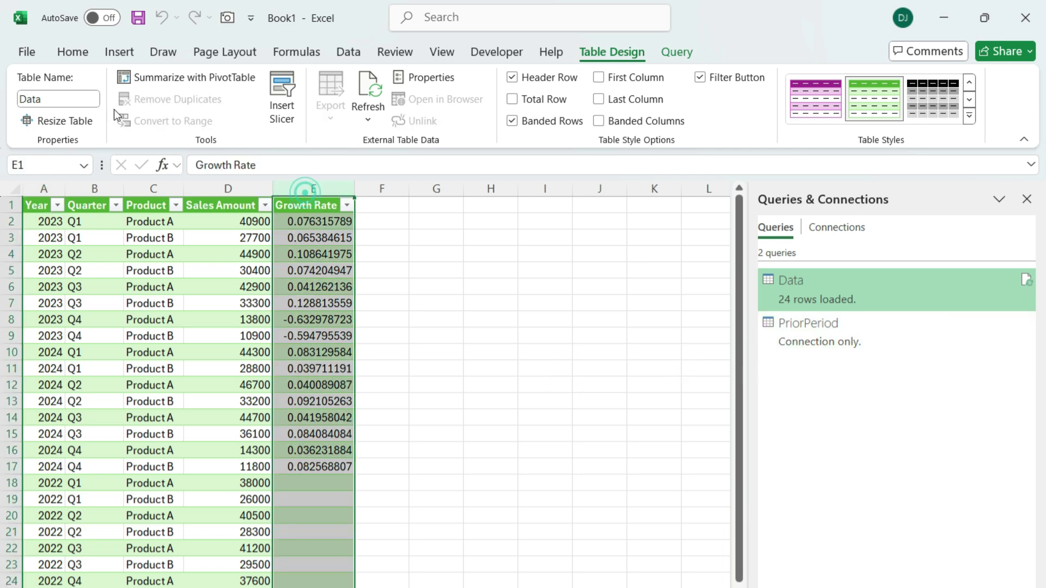
left_click(73, 52)
left_click(511, 99)
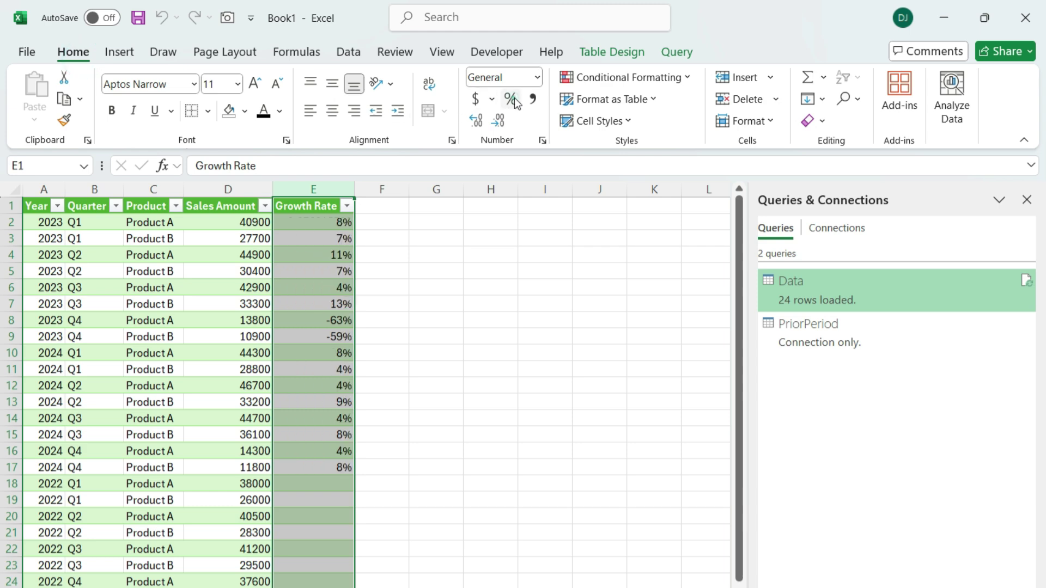
left_click(476, 121)
left_click(476, 121)
left_click(332, 111)
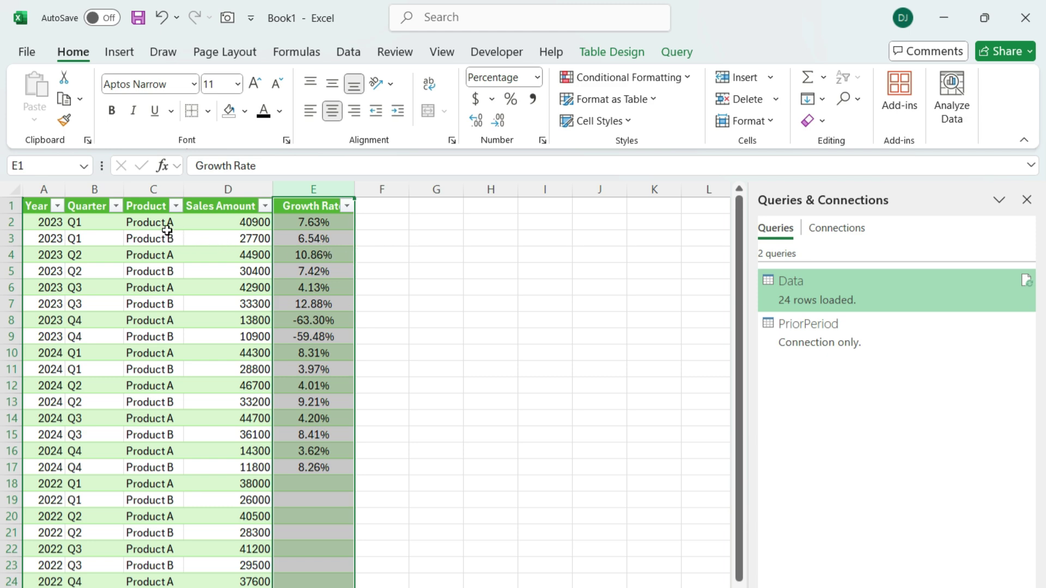
Filter the table to show only Quarter Q1 and Product A rows.
left_click(115, 207)
left_click(57, 425)
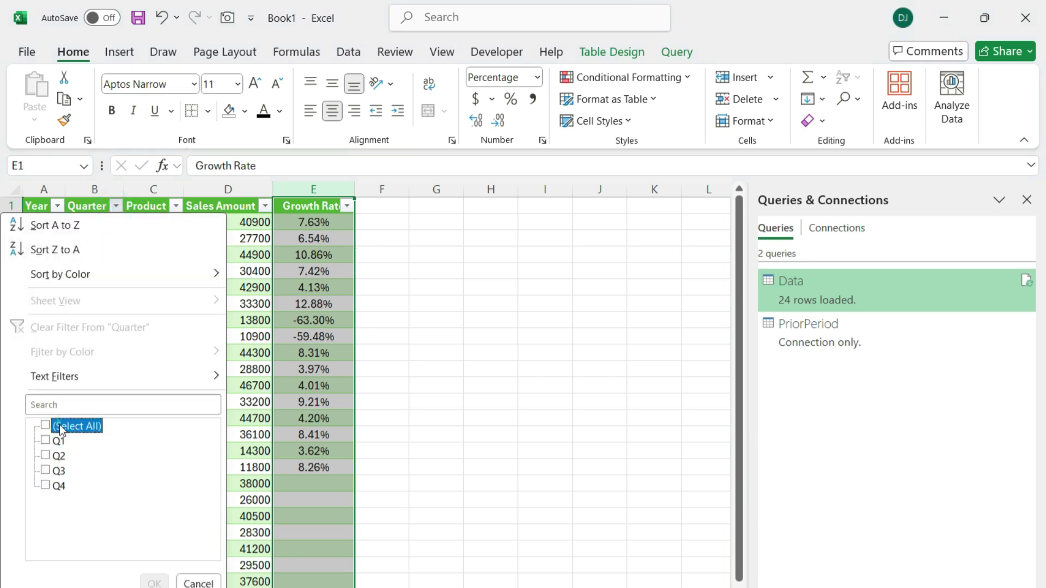
left_click(58, 440)
left_click(154, 582)
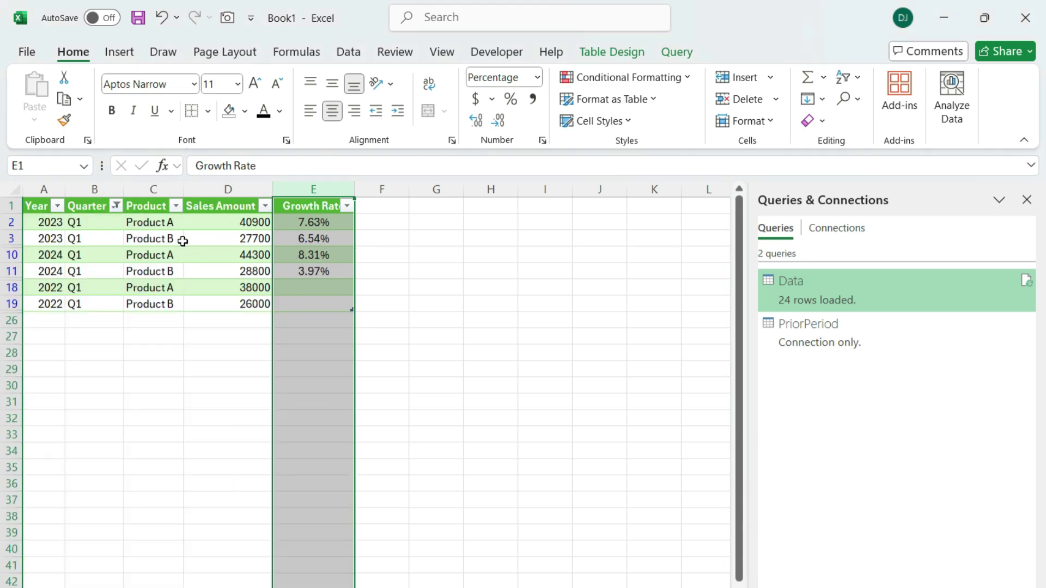
left_click(175, 205)
left_click(76, 426)
left_click(76, 443)
left_click(155, 582)
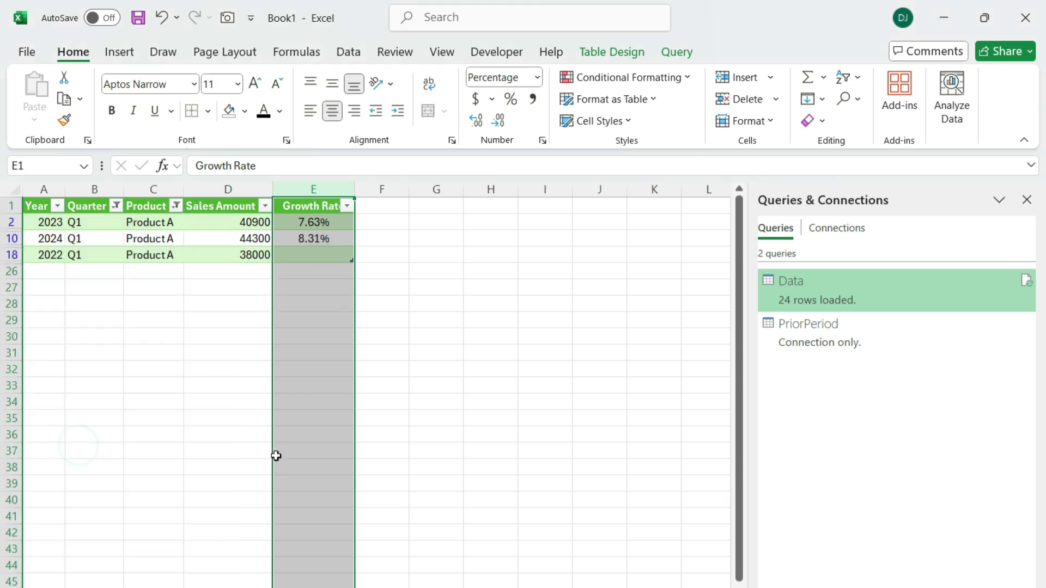
left_click(386, 252)
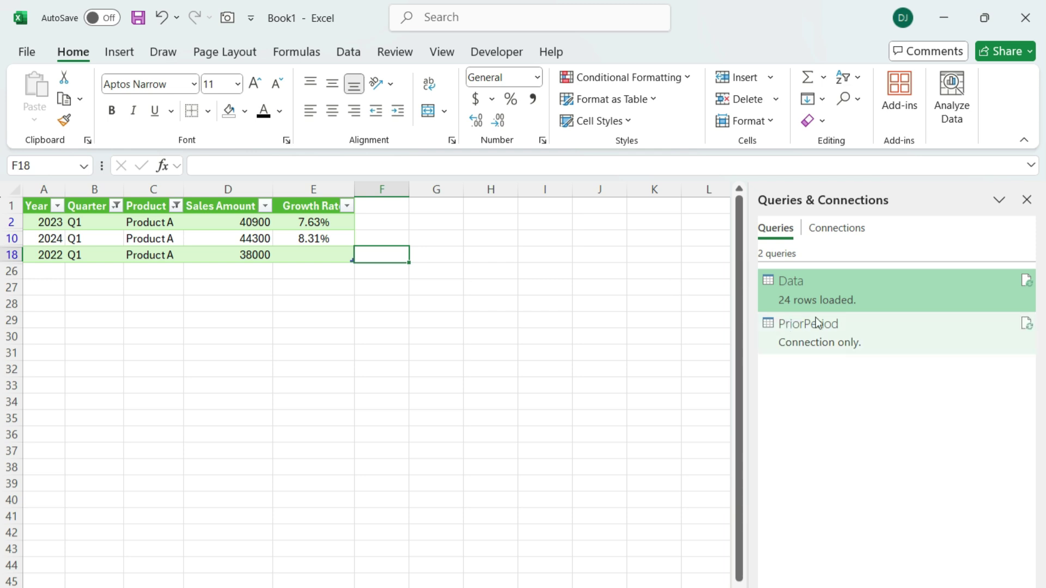
mouse_move(817, 330)
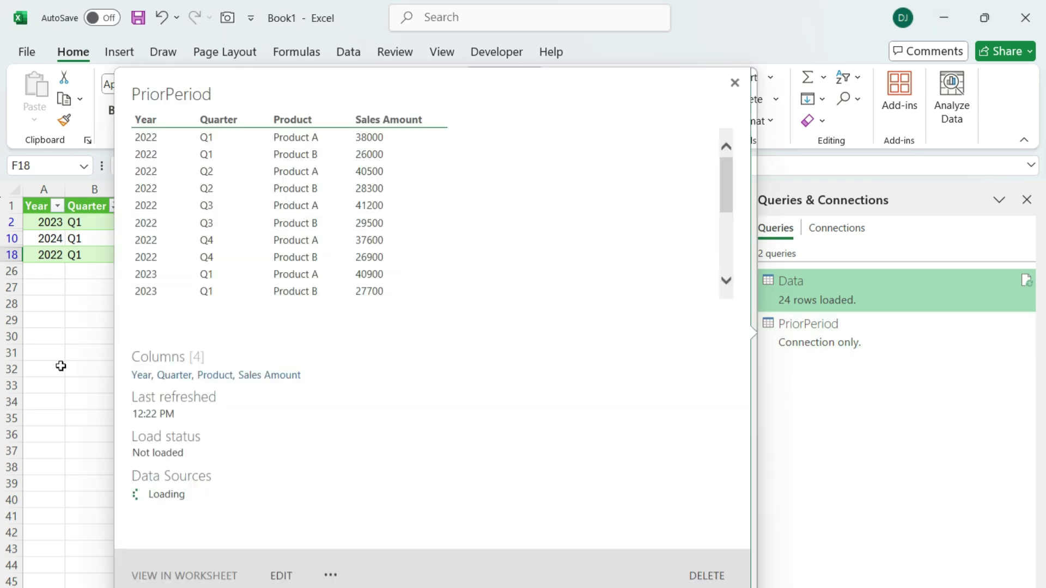
left_click(73, 355)
left_click(419, 221)
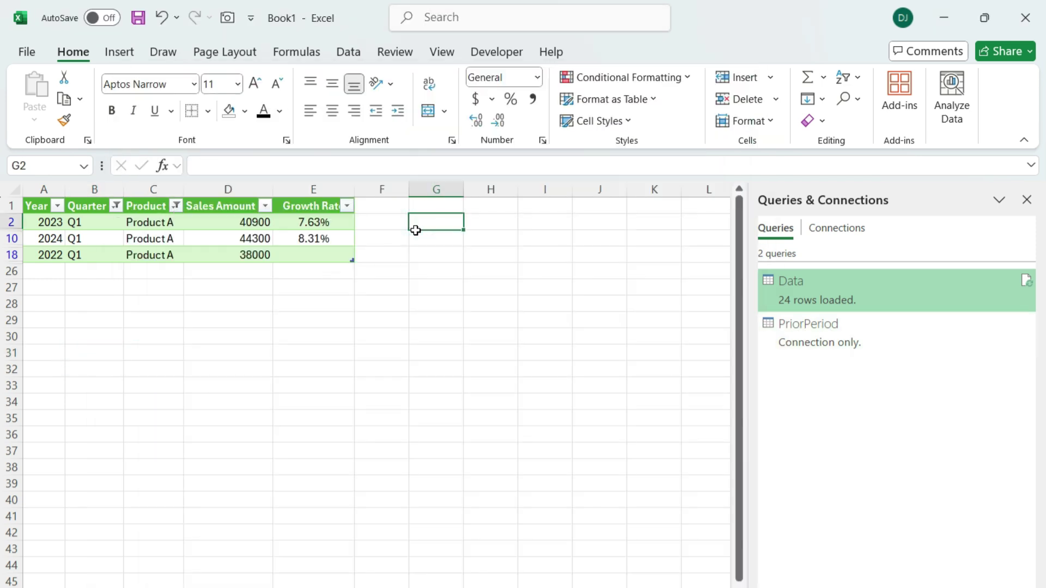
Enter =D2/D18-1 in G2 and format it as a percentage showing 7.63%.
type("=")
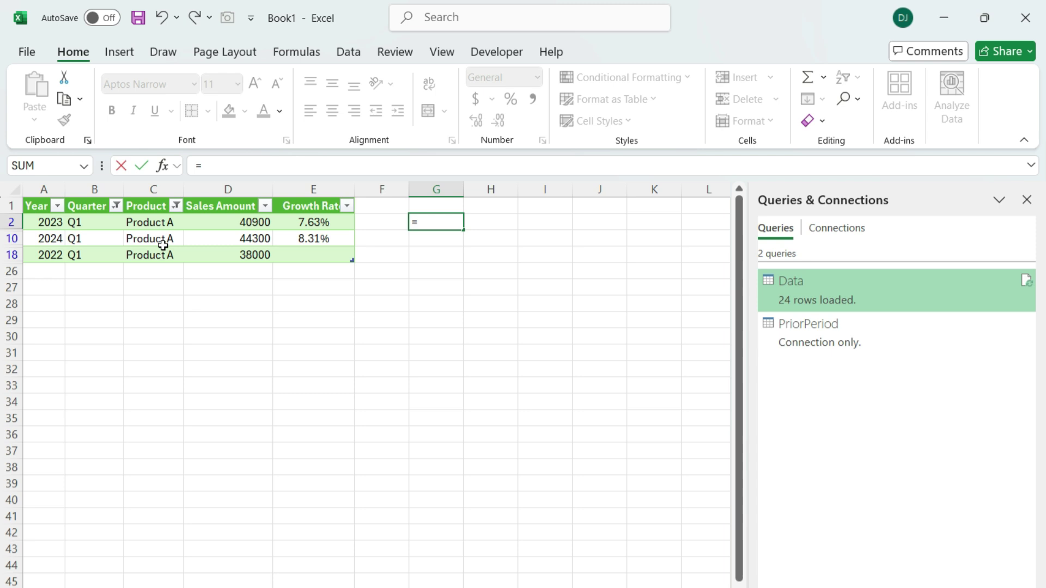
left_click(234, 222)
type("/")
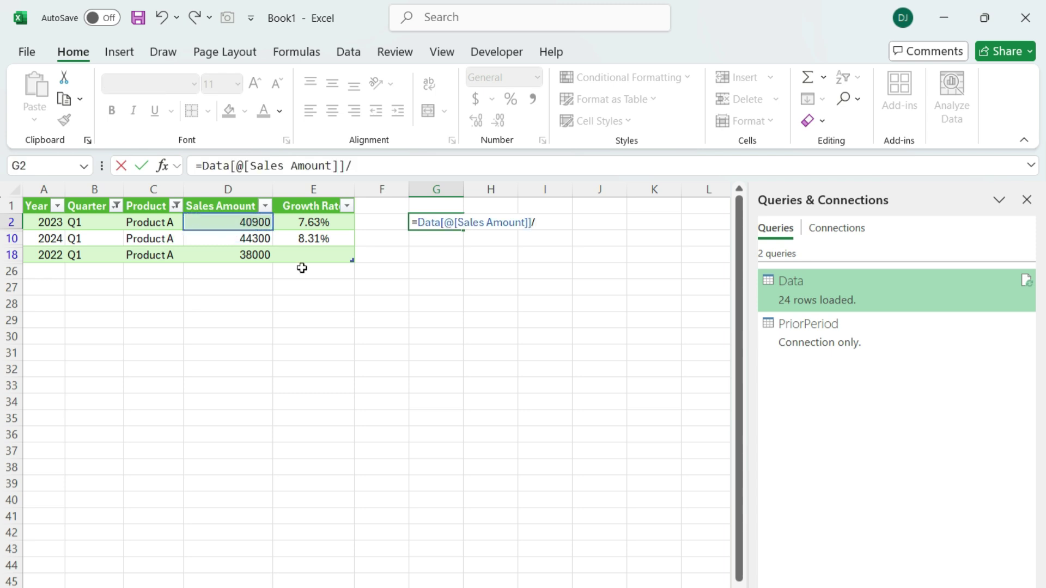
left_click(255, 255)
type("-1")
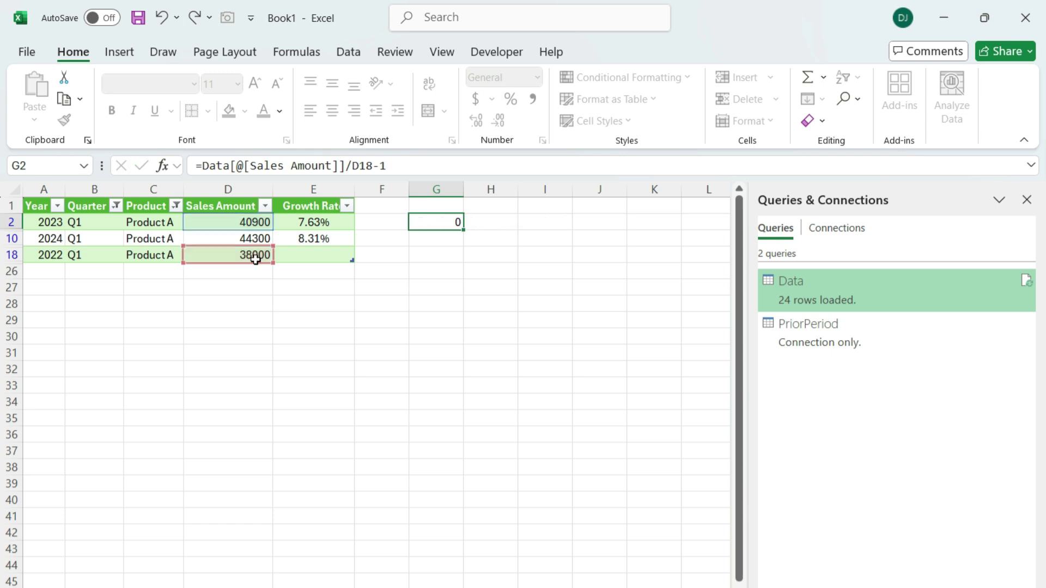
key("Return")
left_click(427, 226)
left_click(510, 99)
left_click(476, 120)
left_click(475, 120)
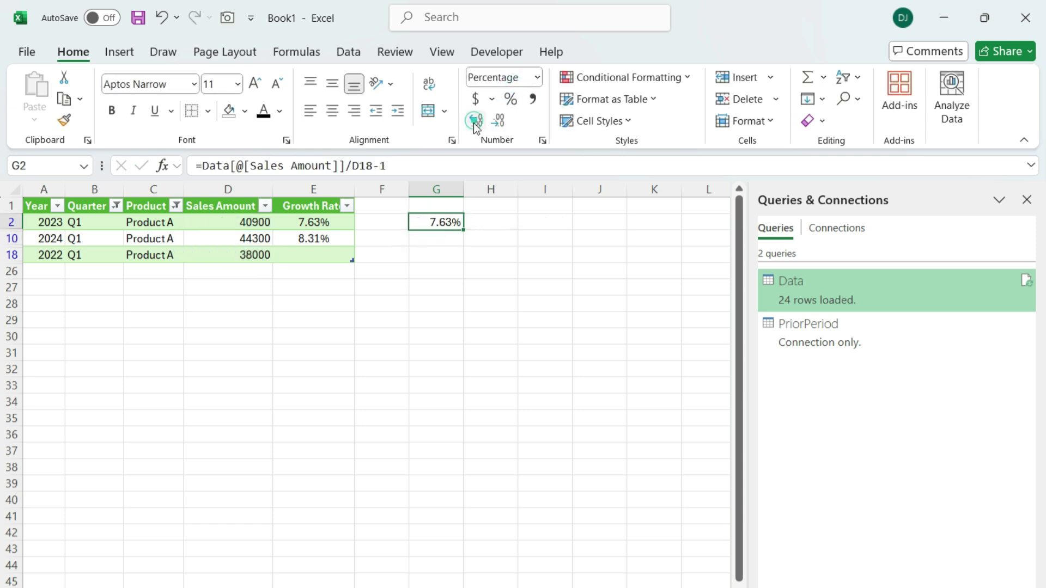
Enter =D10/D2-1 in G10 and format it as a two-decimal percentage showing 8.31%.
left_click(447, 241)
type("=")
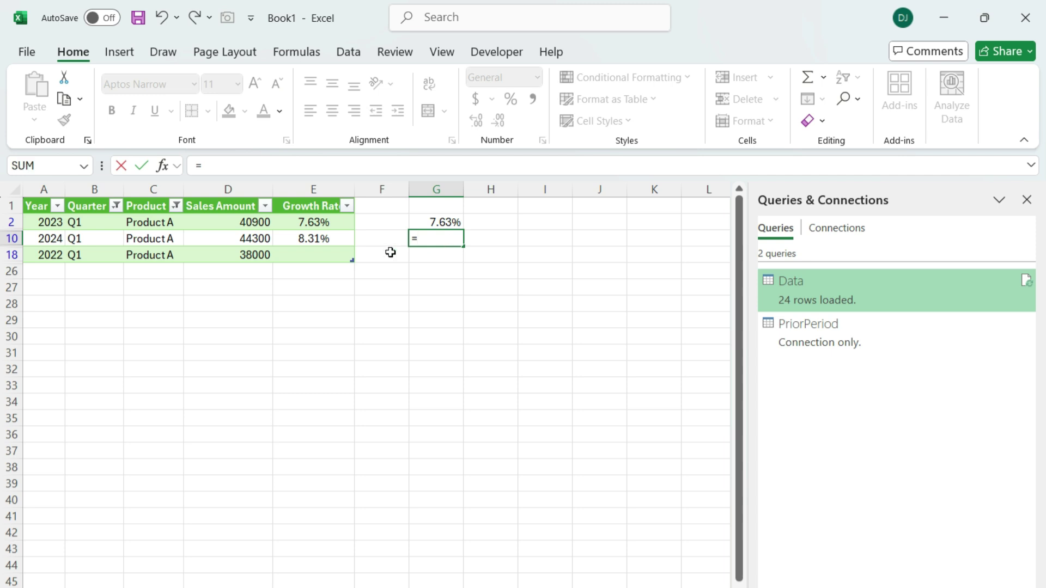
left_click(251, 240)
type("/")
left_click(265, 222)
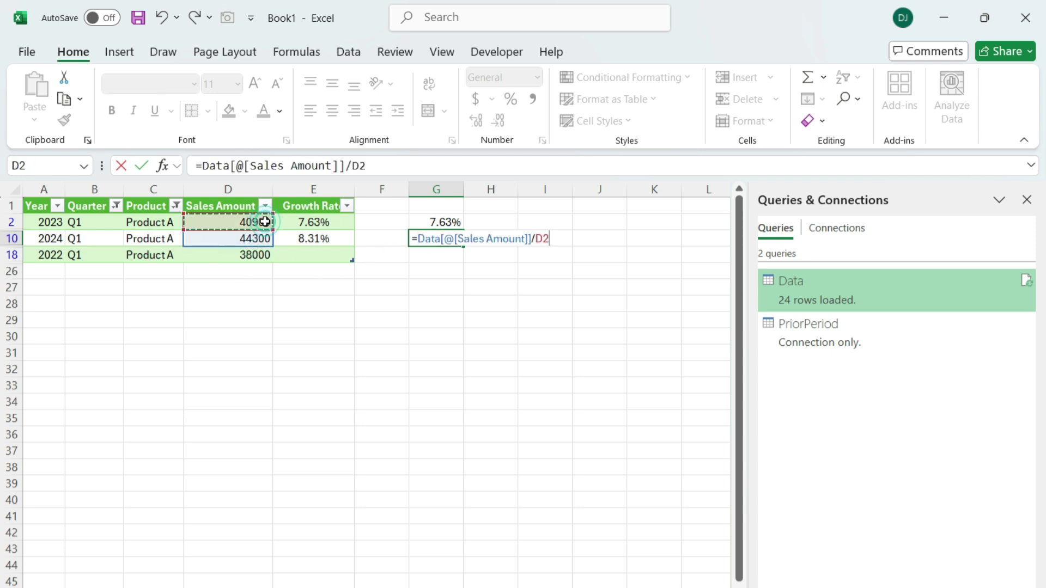
type("-1")
key("Return")
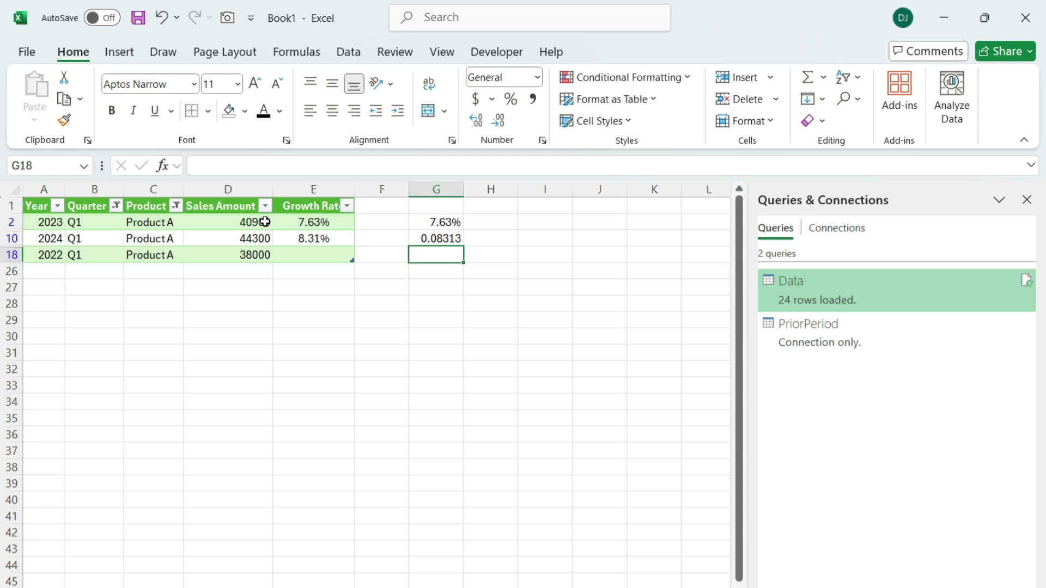
left_click(451, 239)
left_click(510, 99)
left_click(476, 120)
left_click(476, 120)
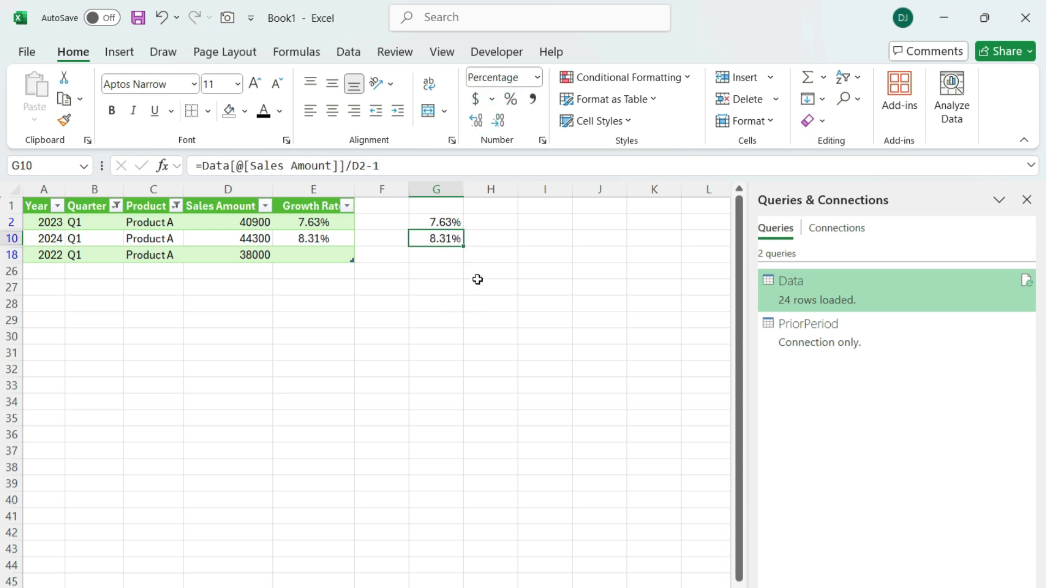
left_click(438, 190)
Delete the check values in column G and restore all products in the Product filter.
key("Delete")
left_click(176, 205)
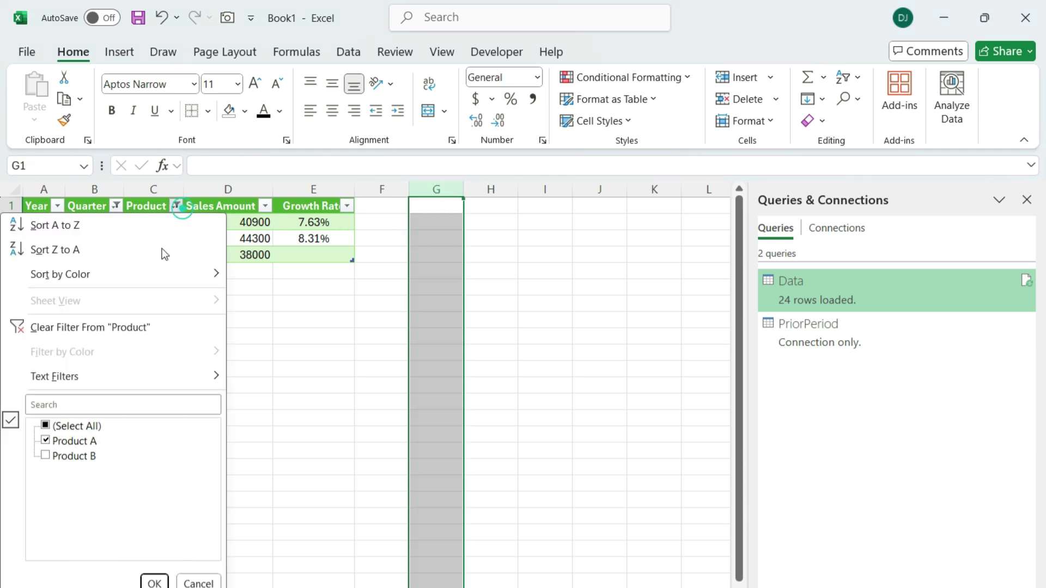
left_click(73, 428)
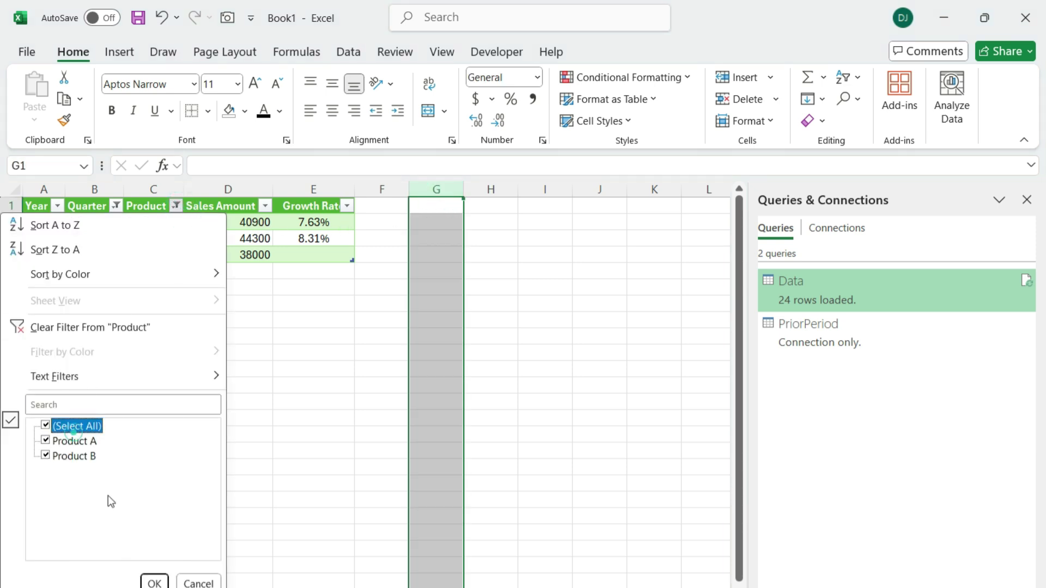
left_click(155, 583)
Select all quarters in the Quarter filter so all 24 rows show again.
left_click(115, 215)
left_click(116, 206)
left_click(64, 427)
left_click(154, 582)
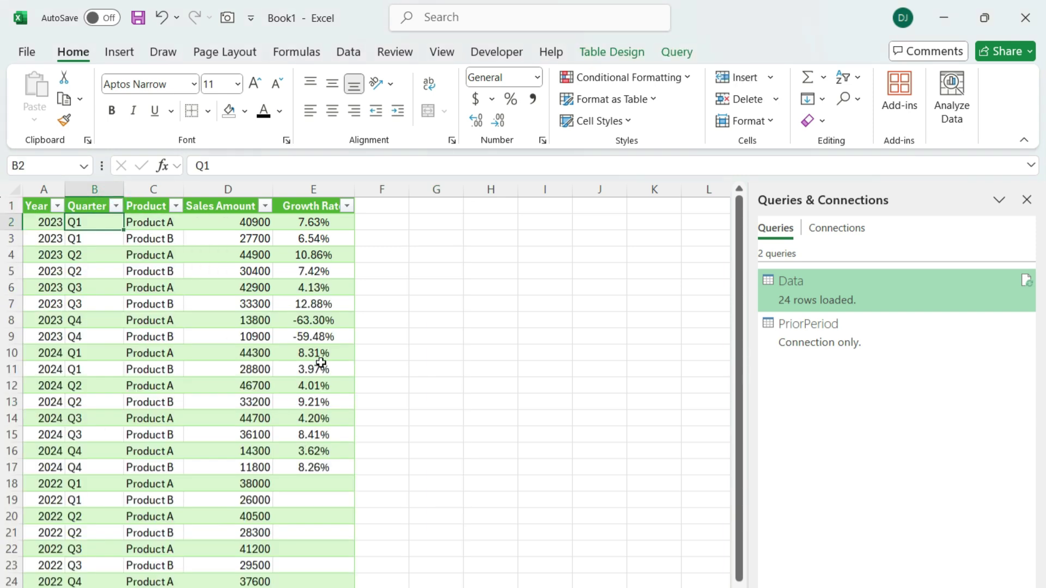